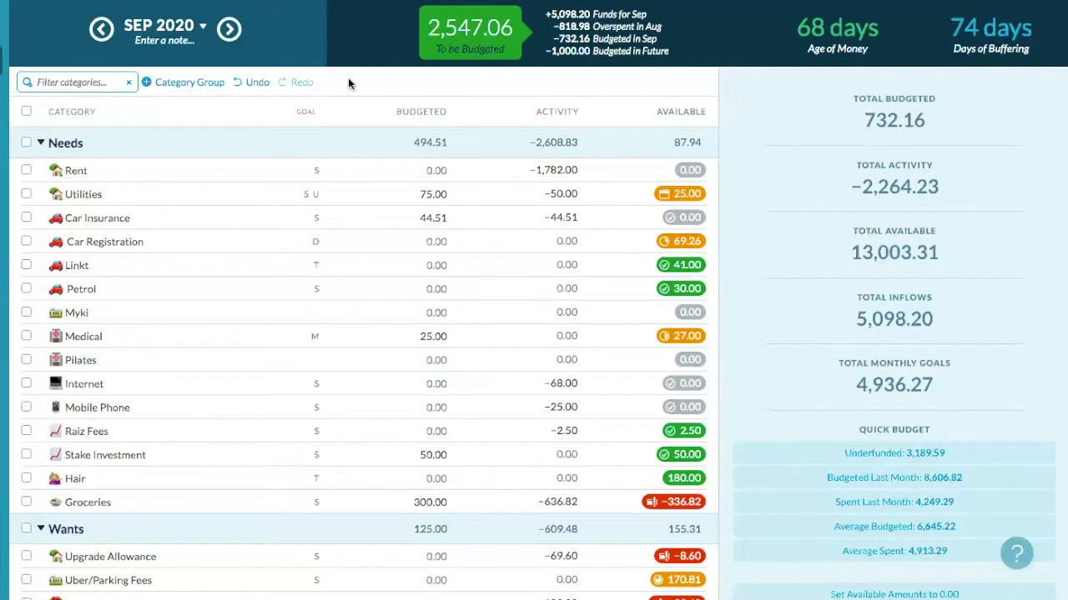
# - Add 891 to October 2020's Rent budget, raising it from 1,000.00 to 1,891.00
pyautogui.click(25, 171)
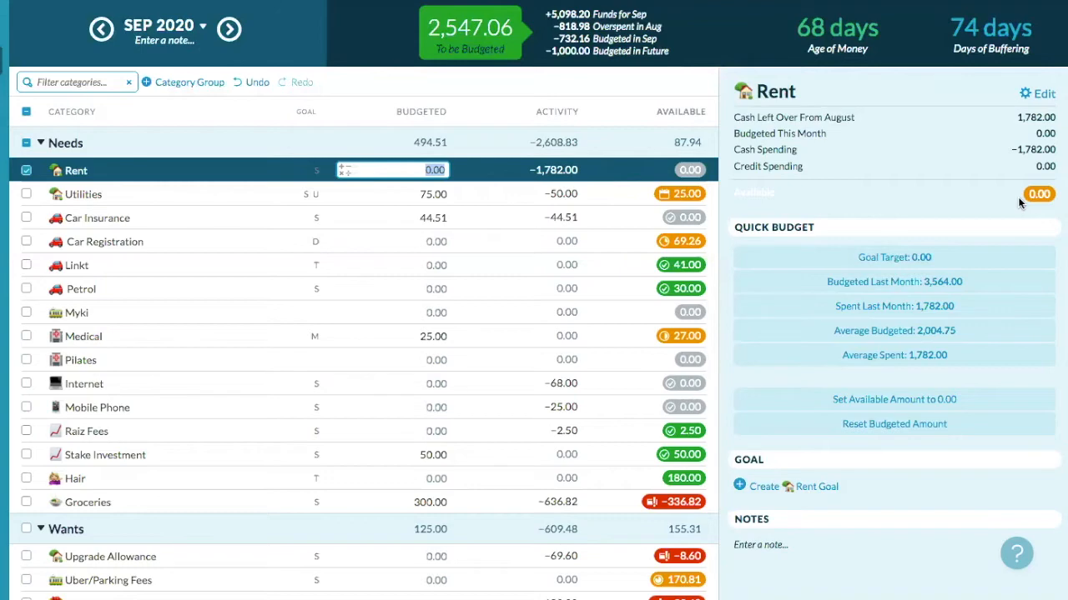
pyautogui.click(26, 172)
pyautogui.click(231, 30)
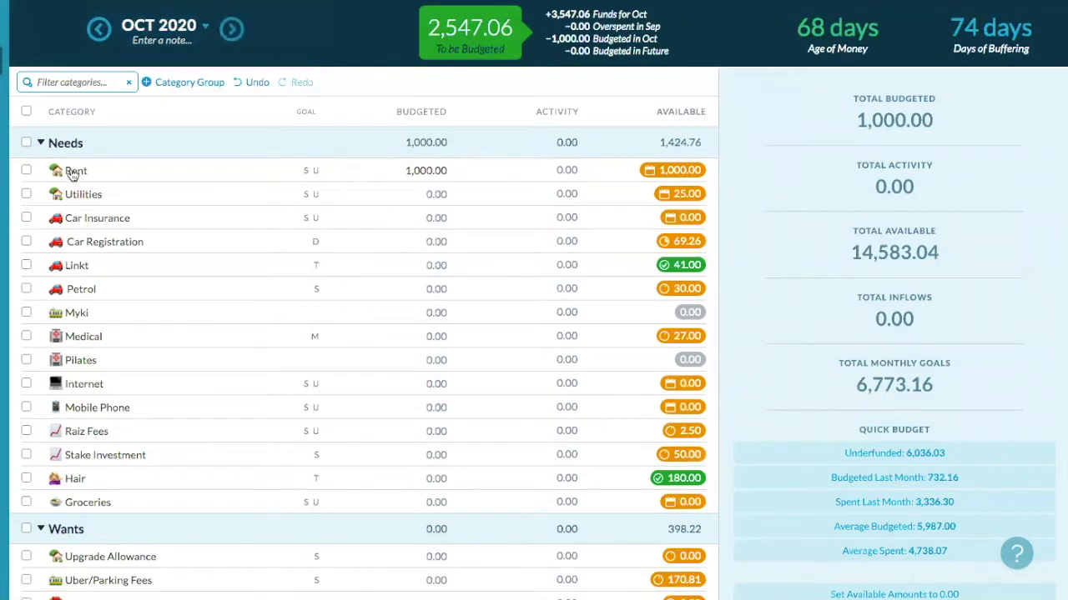
pyautogui.click(344, 170)
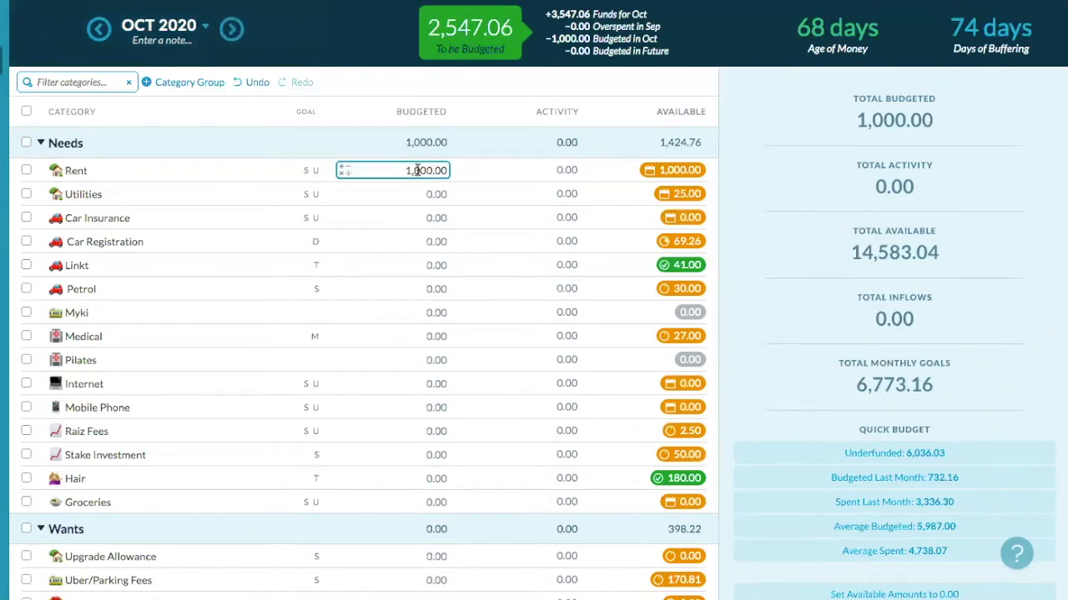
pyautogui.click(343, 170)
pyautogui.click(331, 207)
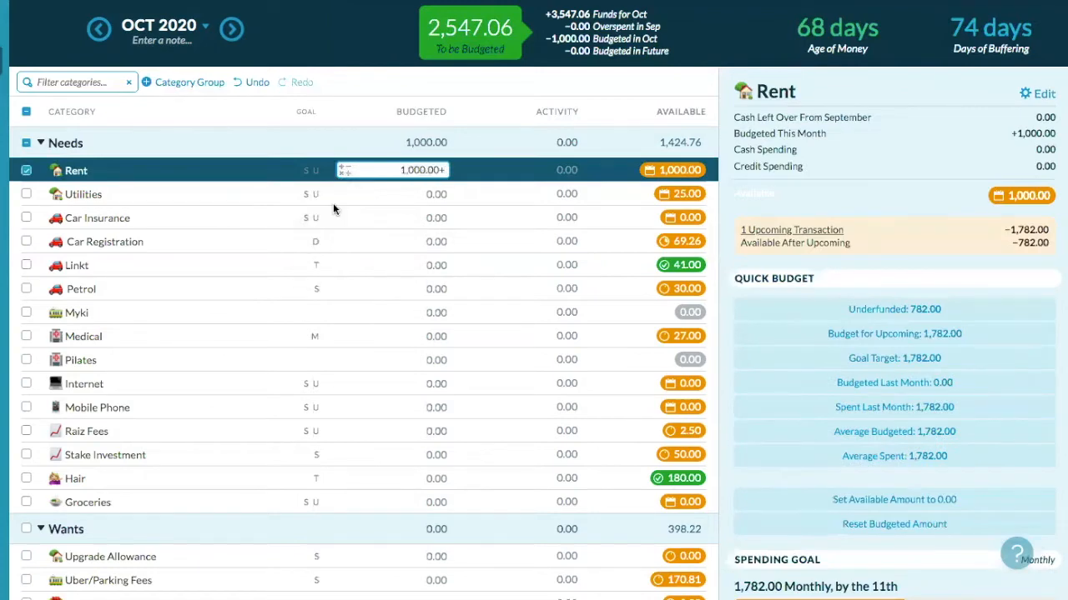
pyautogui.write('891')
pyautogui.press('Return')
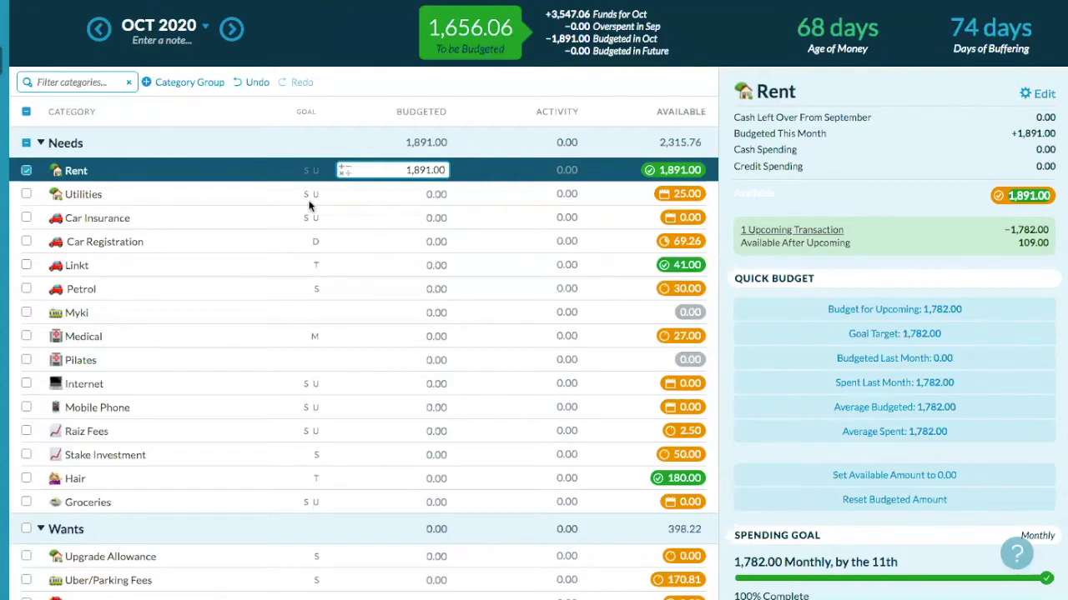
pyautogui.click(27, 171)
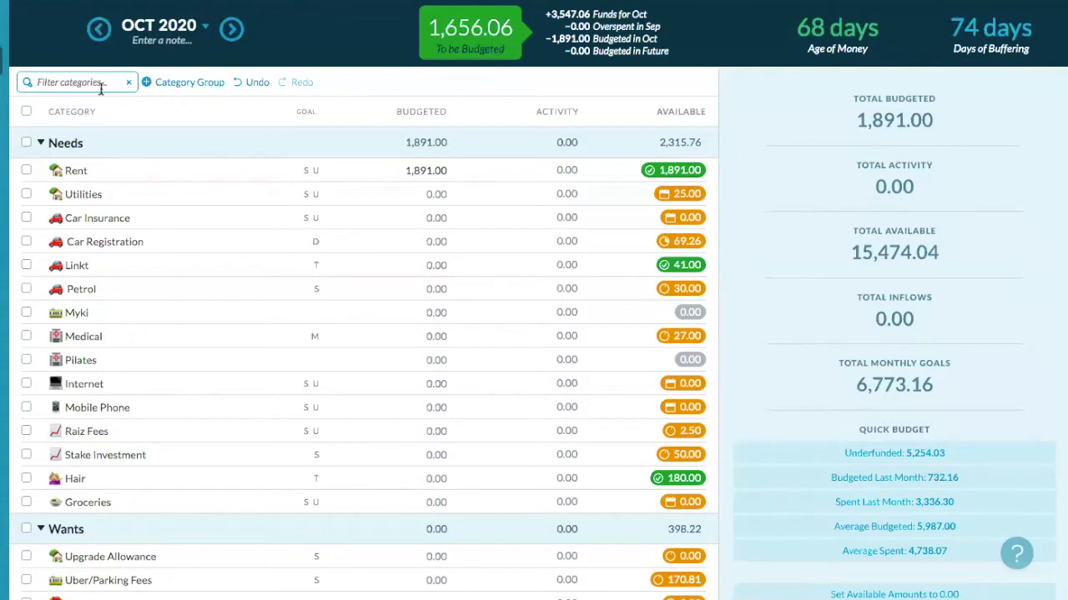
# - Back in September 2020, quick-budget Utilities' underfunded amount so it is budgeted 150.00
pyautogui.click(100, 31)
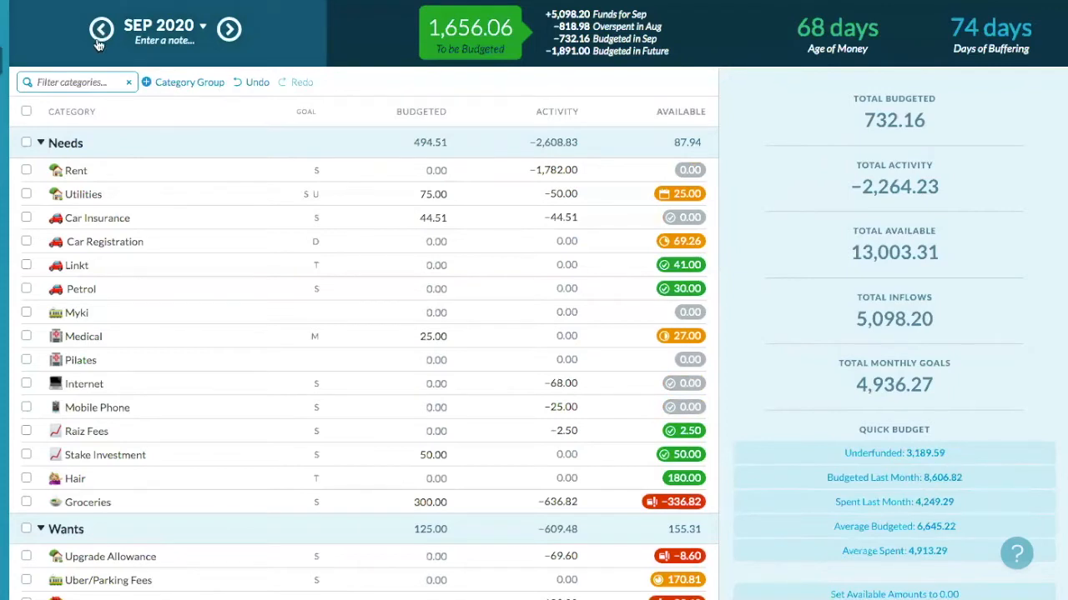
pyautogui.click(26, 195)
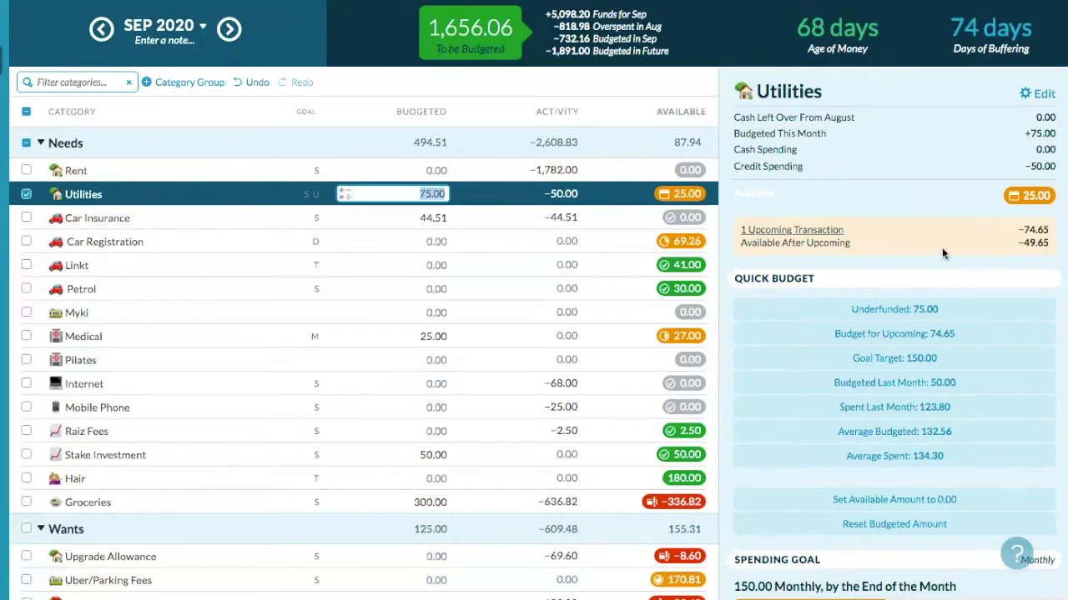
pyautogui.click(914, 311)
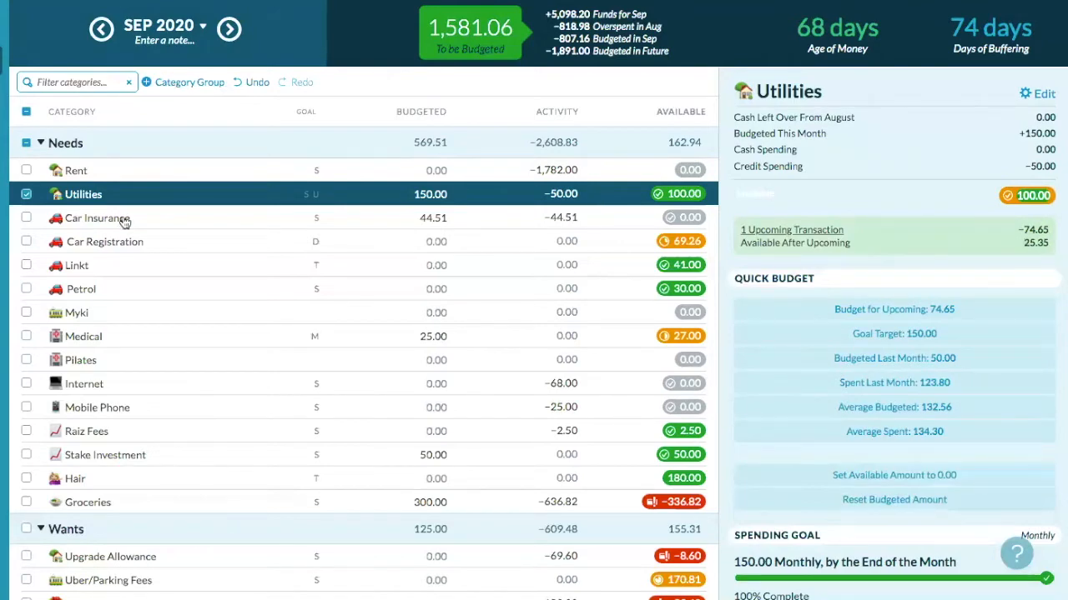
pyautogui.click(26, 194)
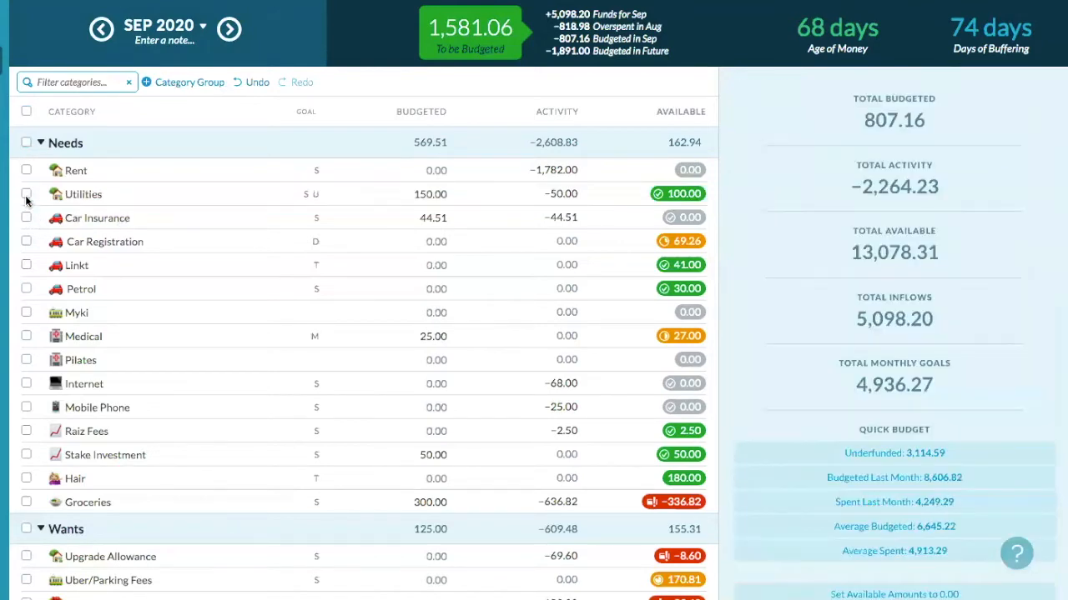
# - Quick-budget 44.51 to Car Insurance in October 2020 to fully fund its goal
pyautogui.click(25, 219)
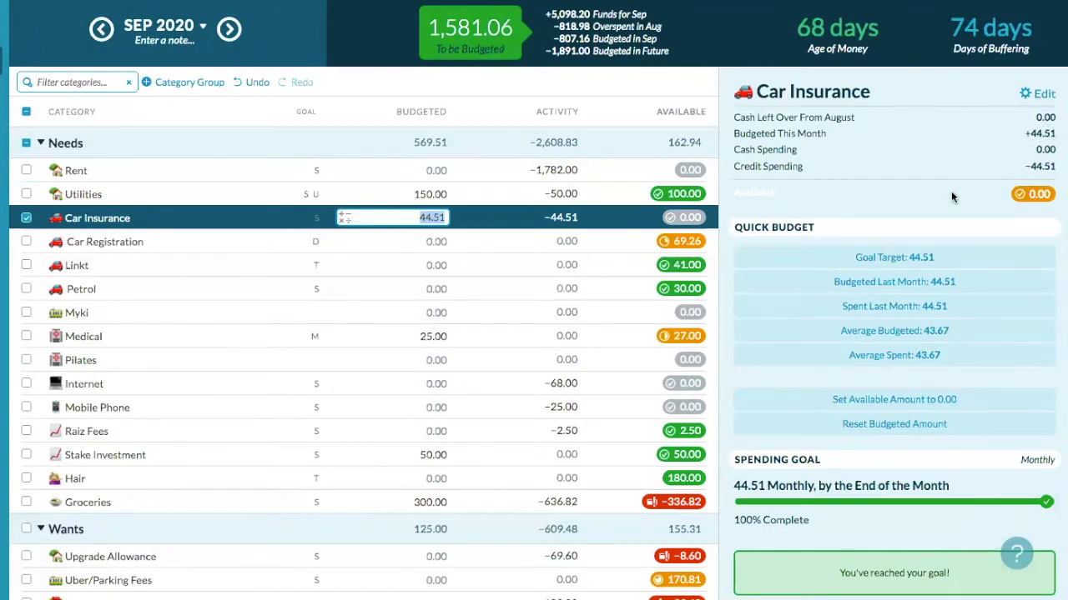
pyautogui.click(25, 218)
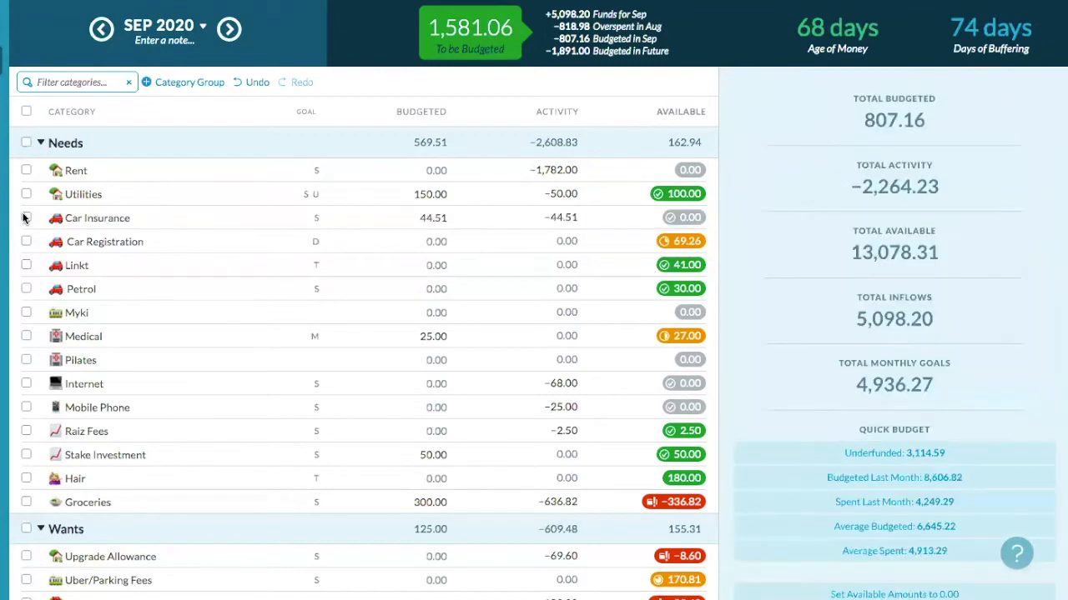
pyautogui.click(230, 30)
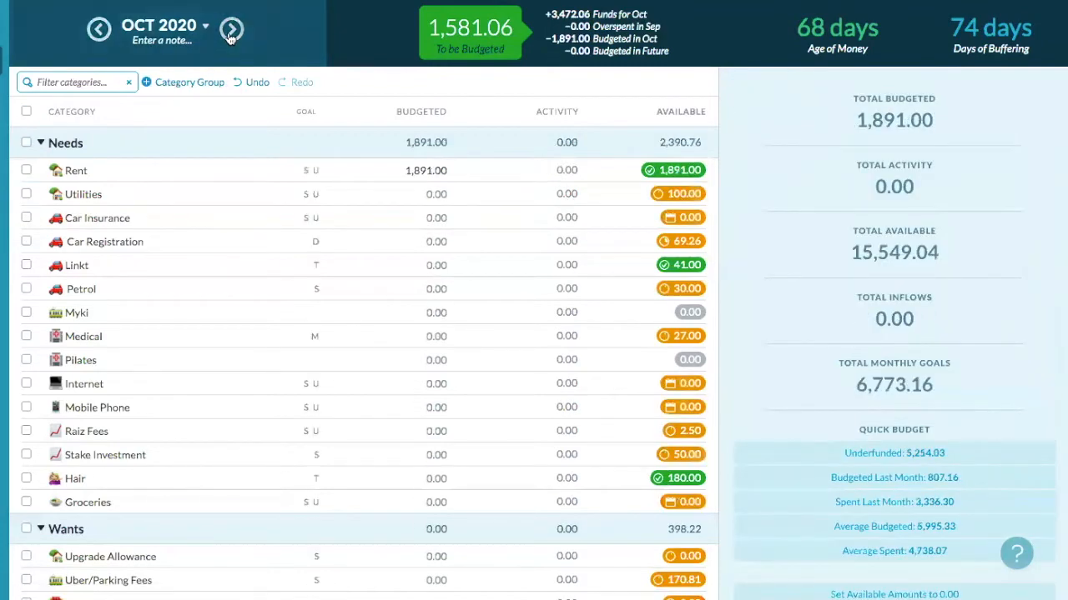
pyautogui.click(26, 218)
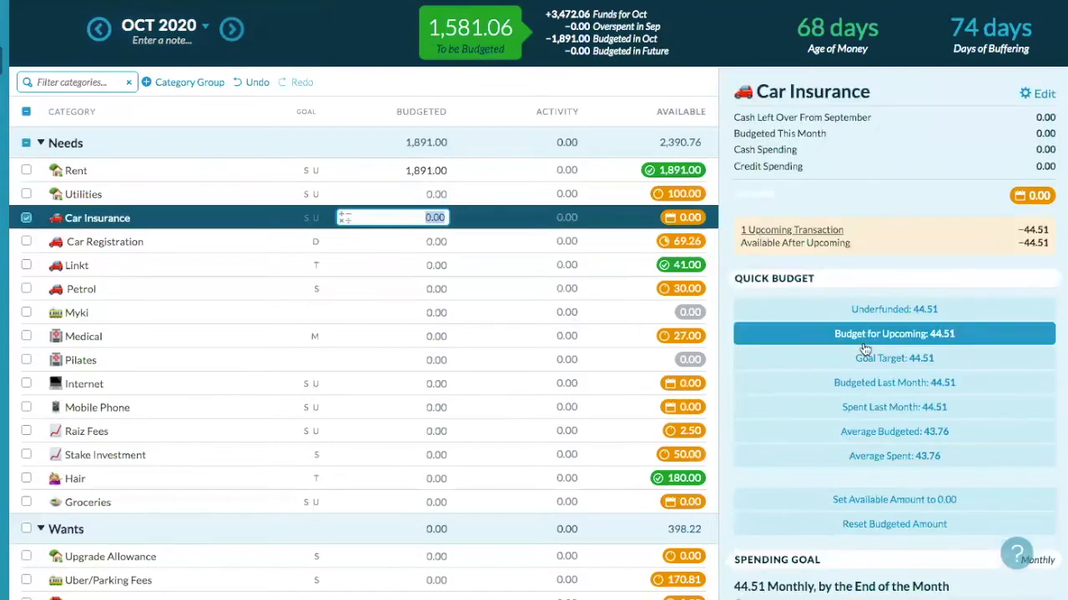
pyautogui.click(887, 314)
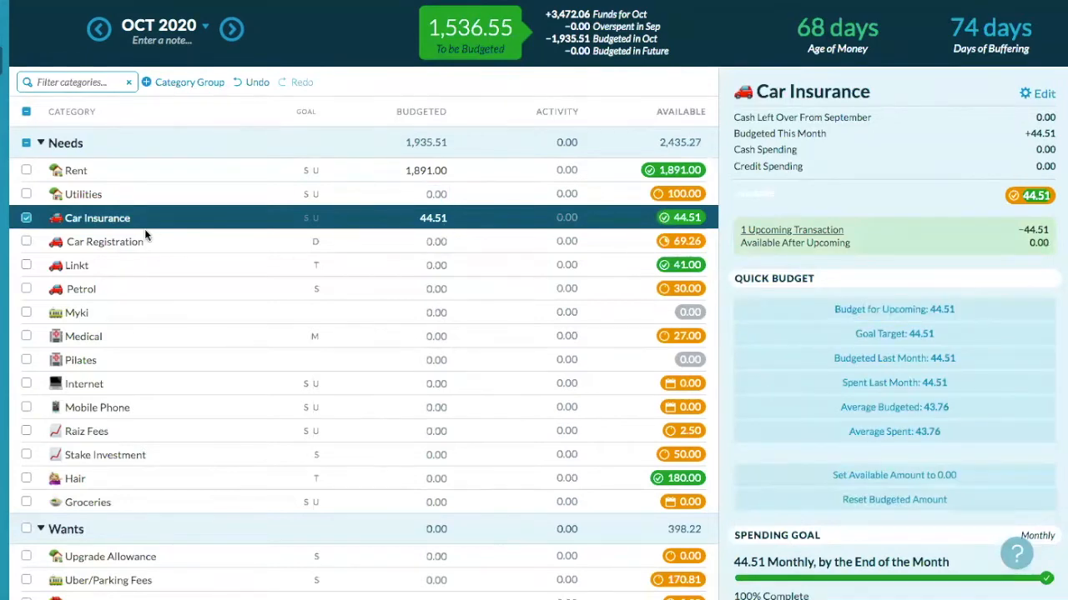
pyautogui.click(26, 219)
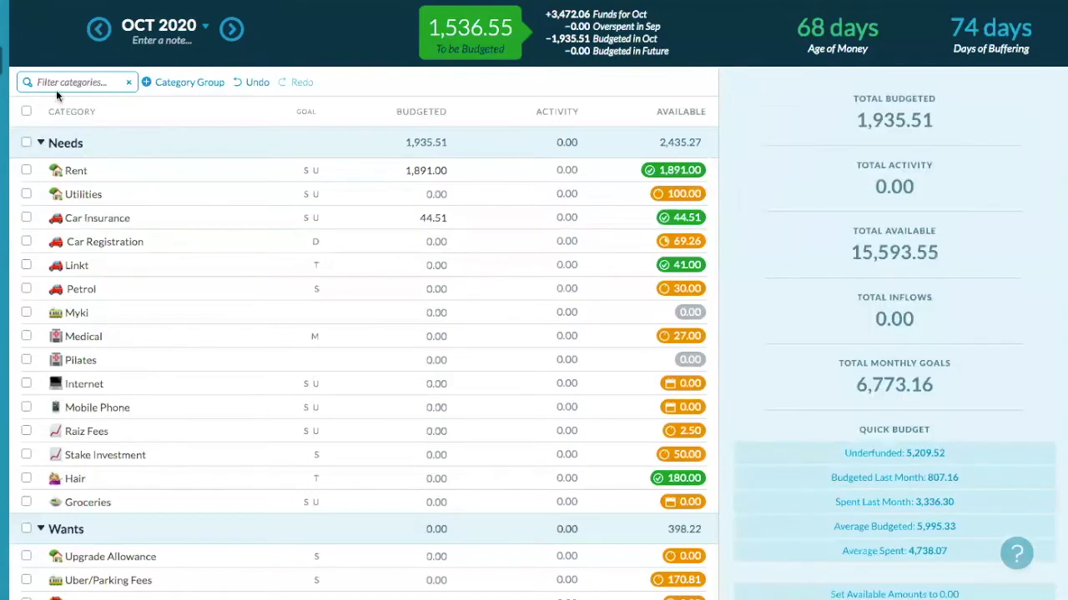
# - Add 70.97 to September's Car Registration budget, bringing its available balance to 140.23
pyautogui.click(100, 31)
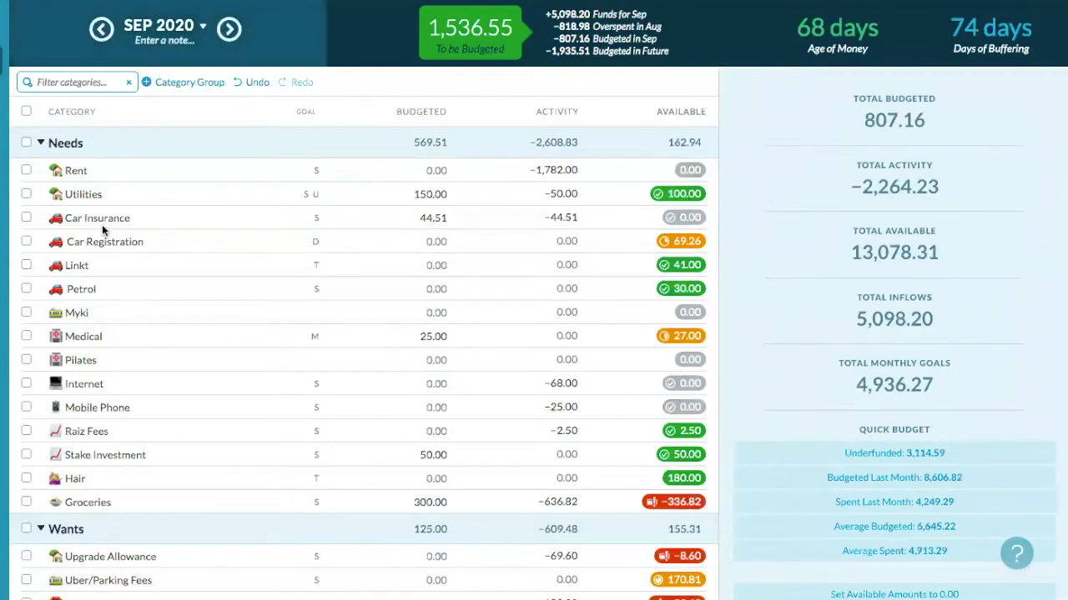
pyautogui.click(26, 242)
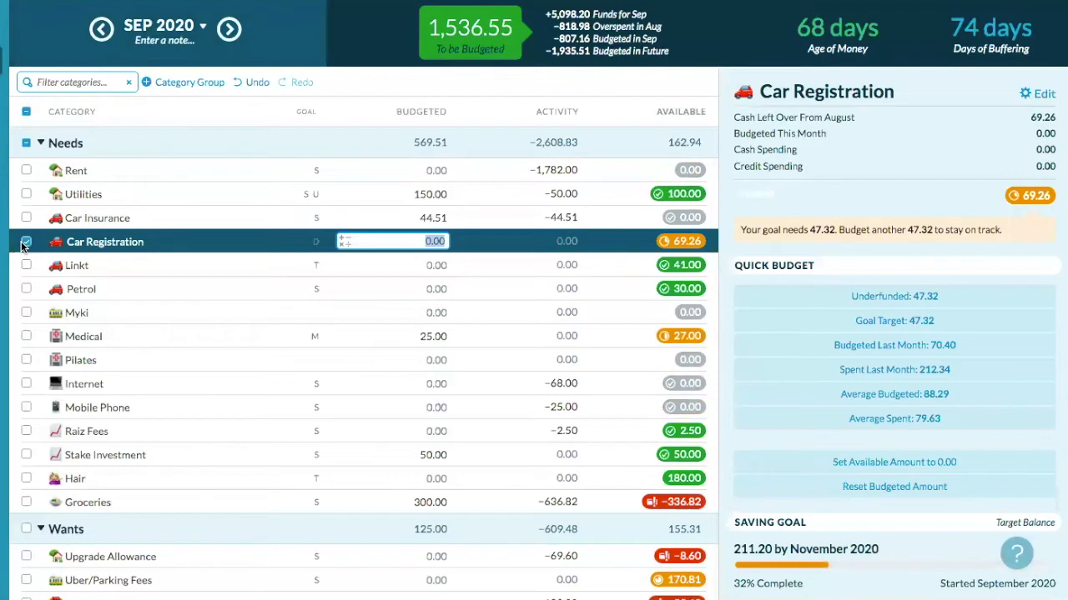
pyautogui.scroll(-3, 751, 227)
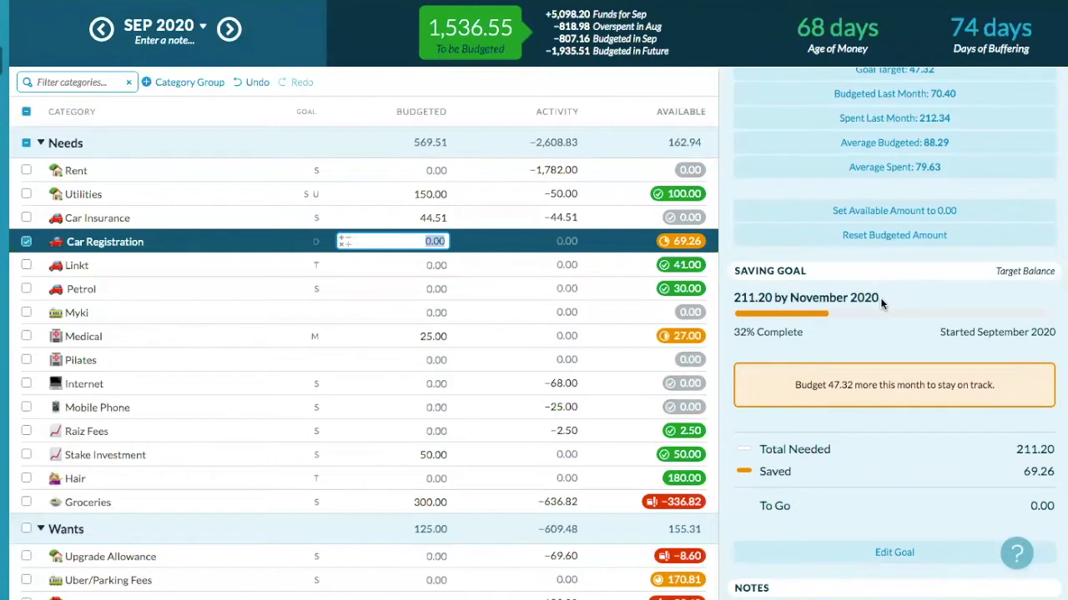
pyautogui.scroll(3, 880, 298)
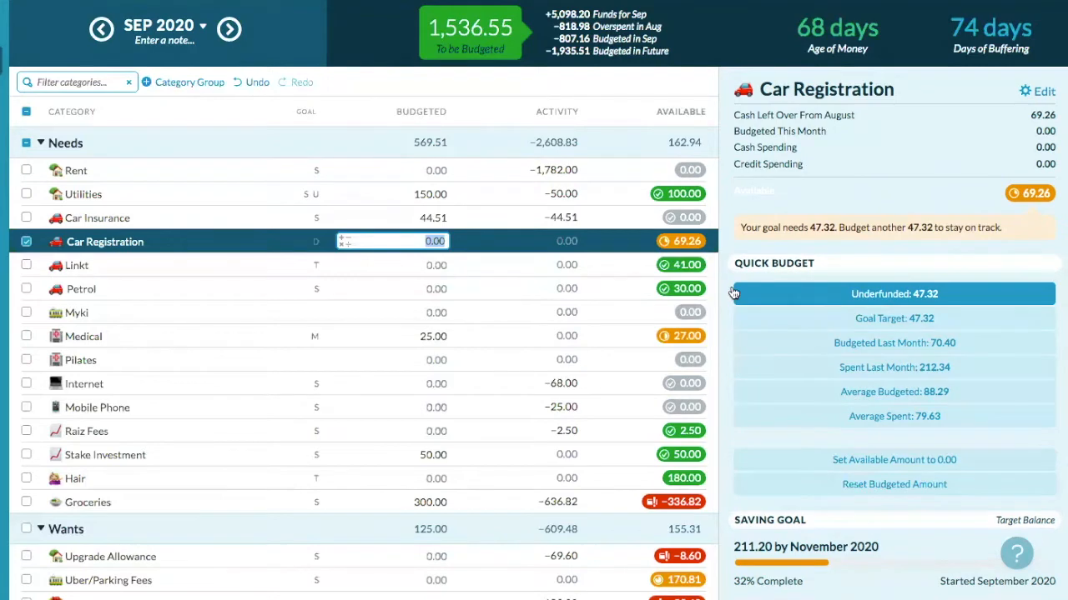
pyautogui.click(343, 241)
pyautogui.click(329, 280)
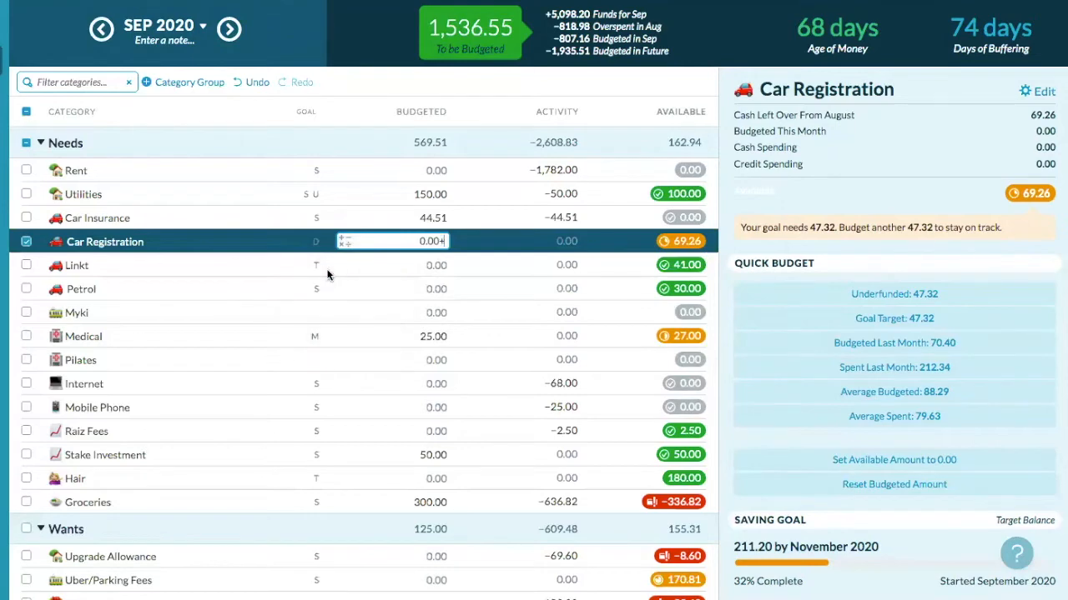
pyautogui.write('70.97')
pyautogui.press('Return')
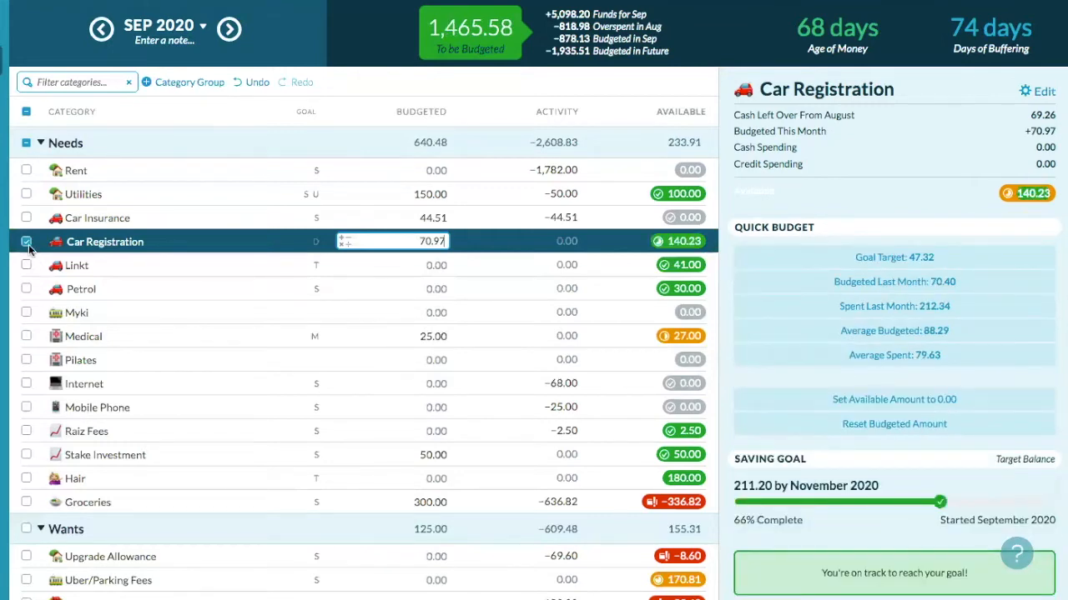
pyautogui.scroll(-4, 918, 337)
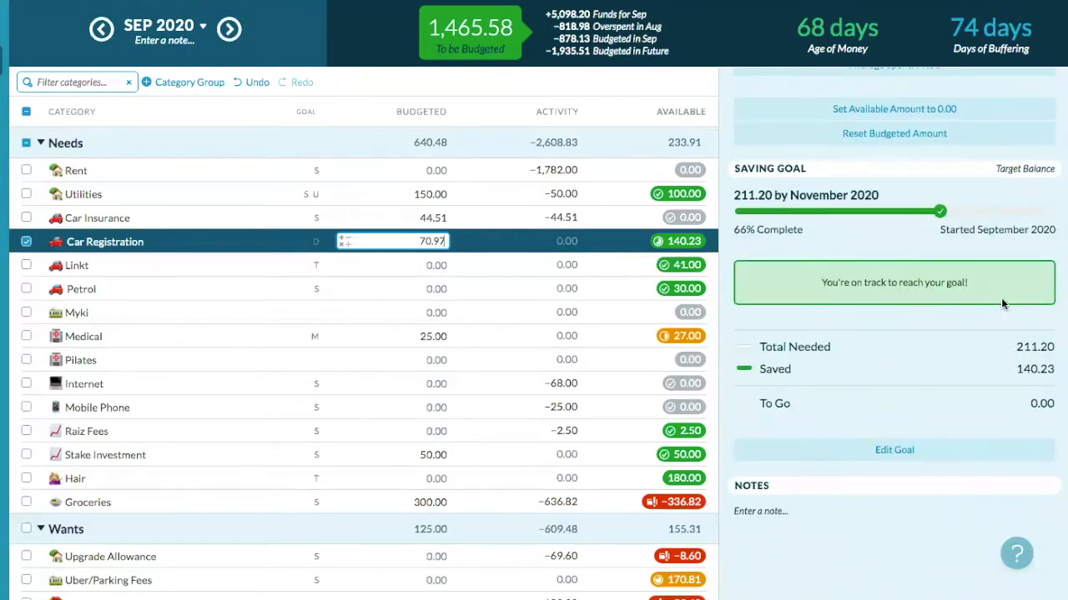
pyautogui.click(26, 242)
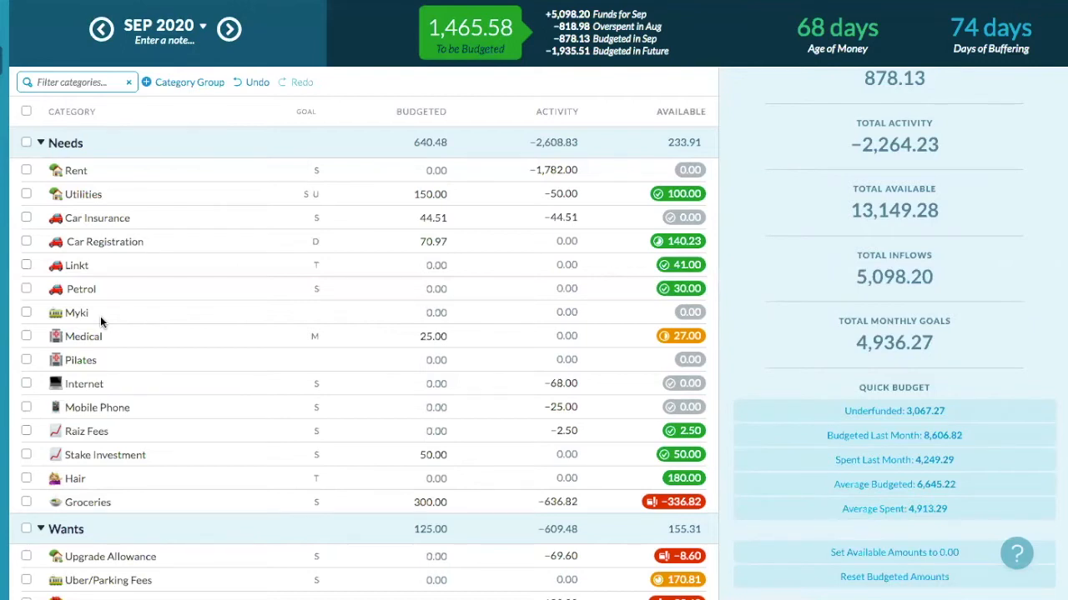
# - Quick-budget Medical's underfunded 50.00 in September, leaving 52.00 available
pyautogui.click(27, 336)
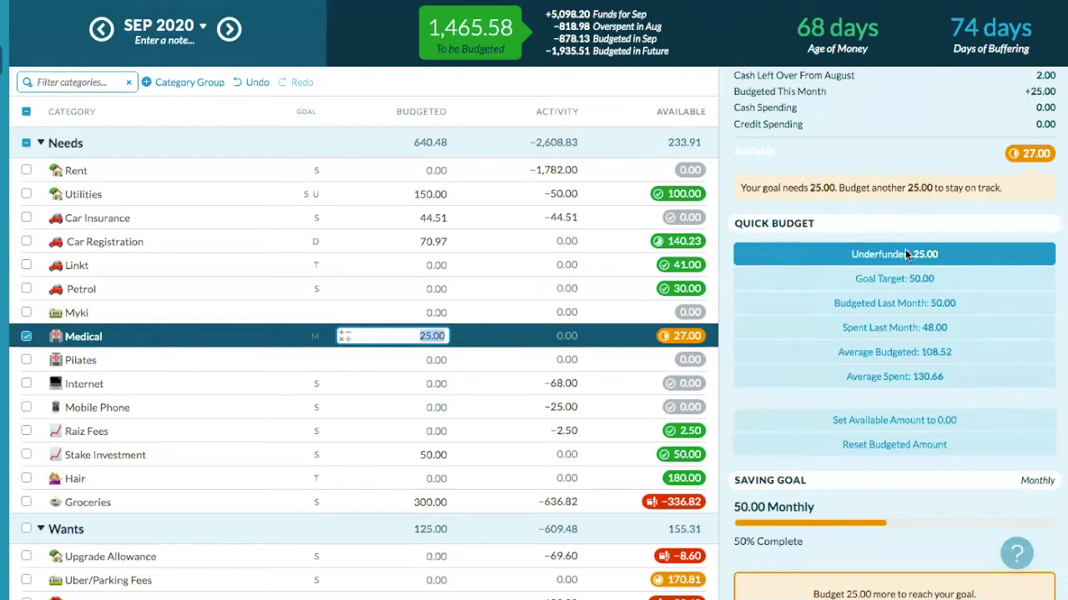
pyautogui.click(818, 285)
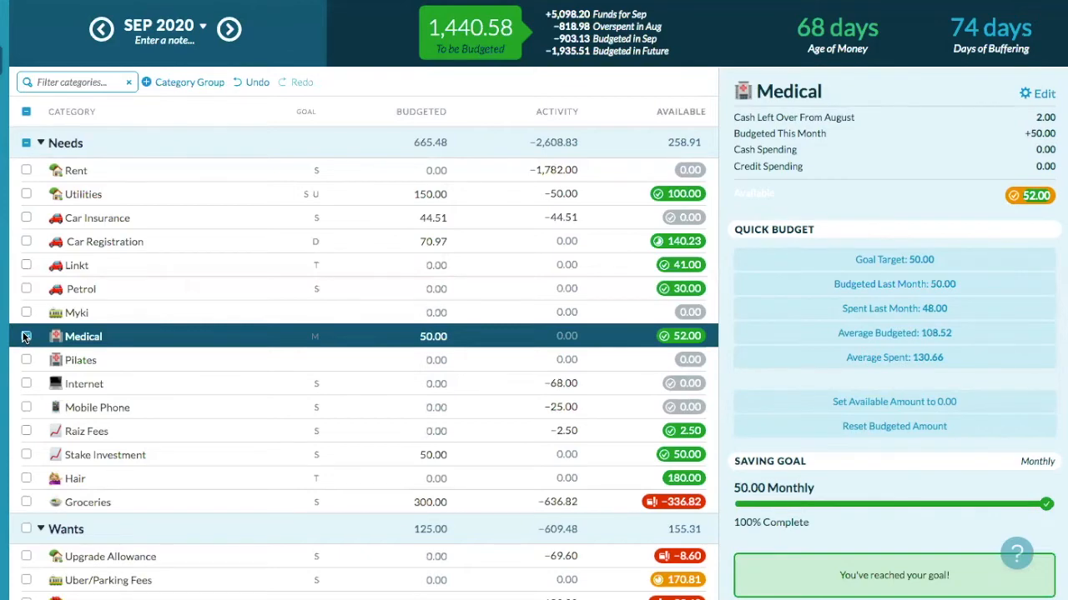
pyautogui.click(25, 337)
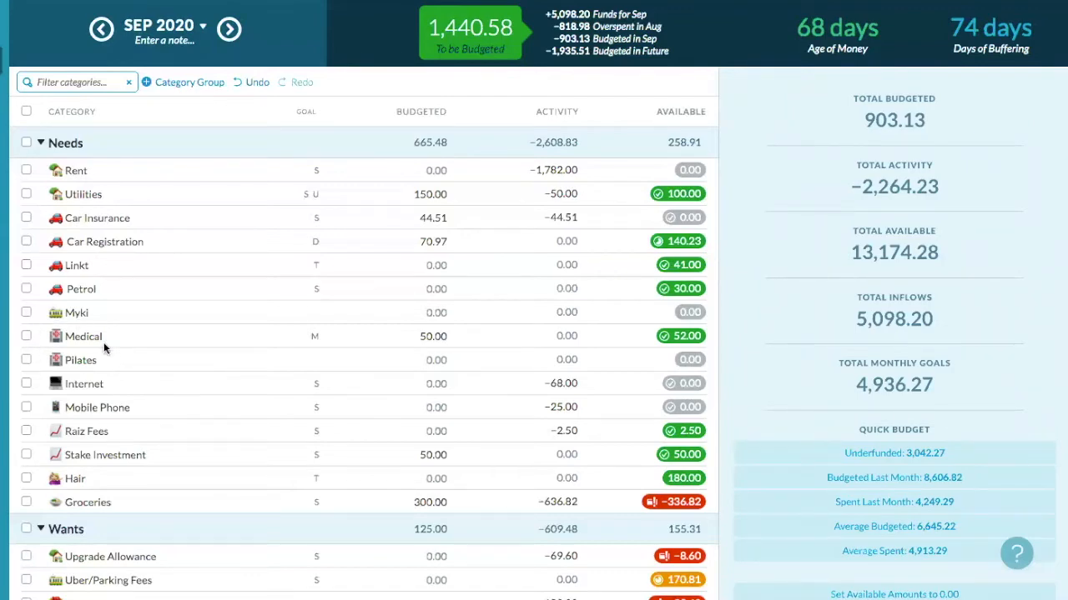
# - Check the Pilates, Internet and Mobile Phone categories in the September budget
pyautogui.click(26, 360)
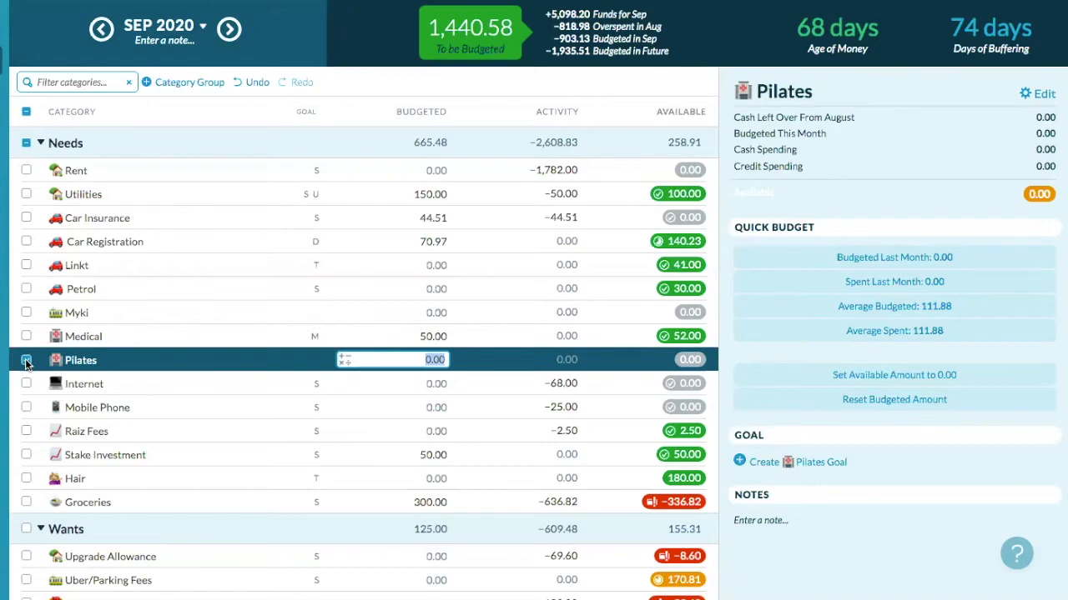
pyautogui.click(26, 362)
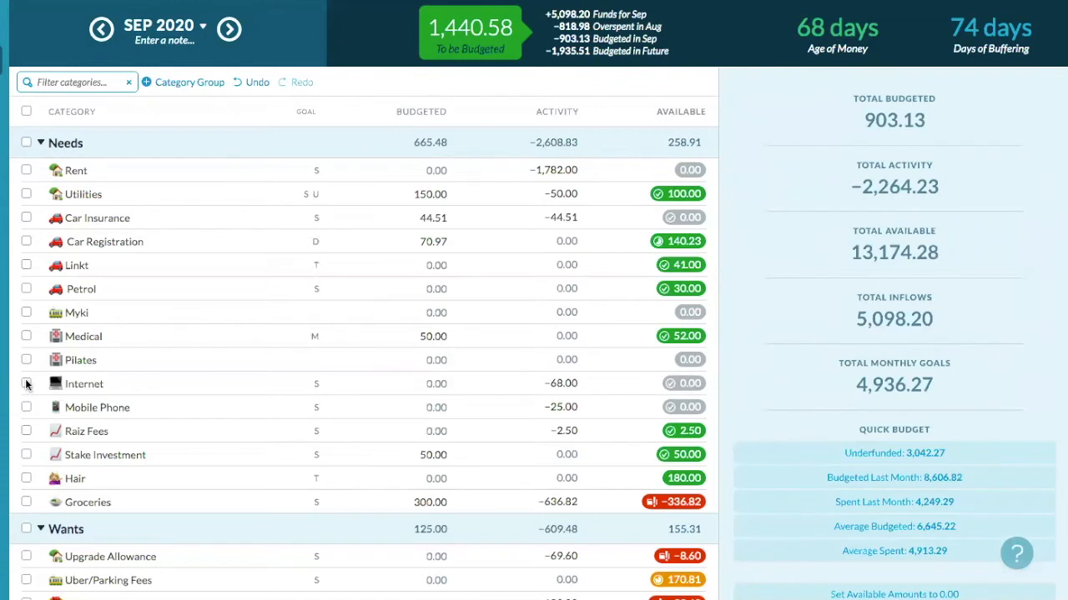
pyautogui.click(26, 384)
pyautogui.click(26, 407)
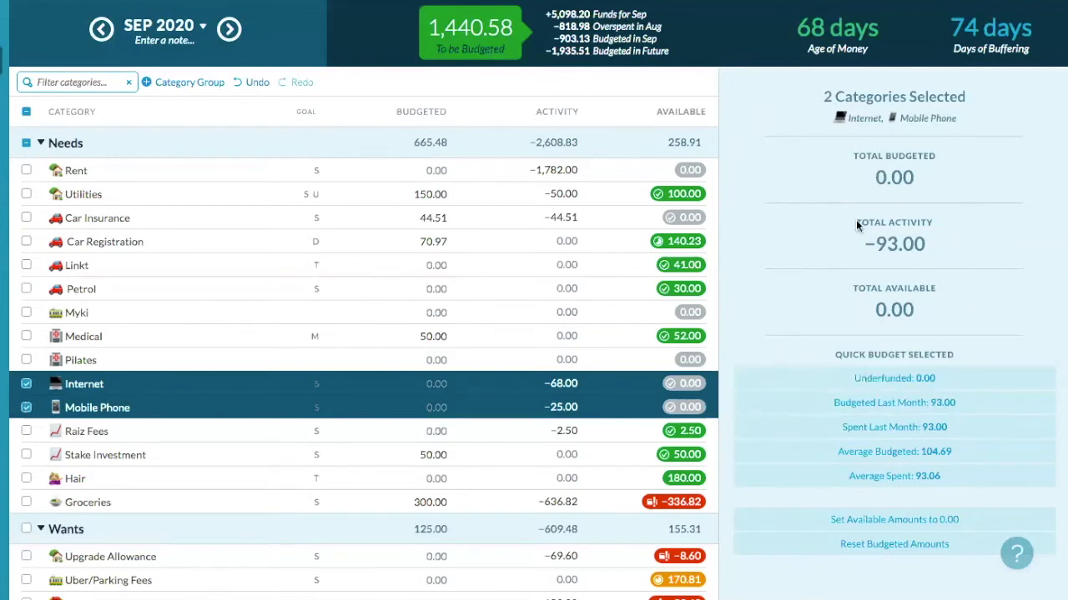
pyautogui.click(25, 408)
pyautogui.click(25, 384)
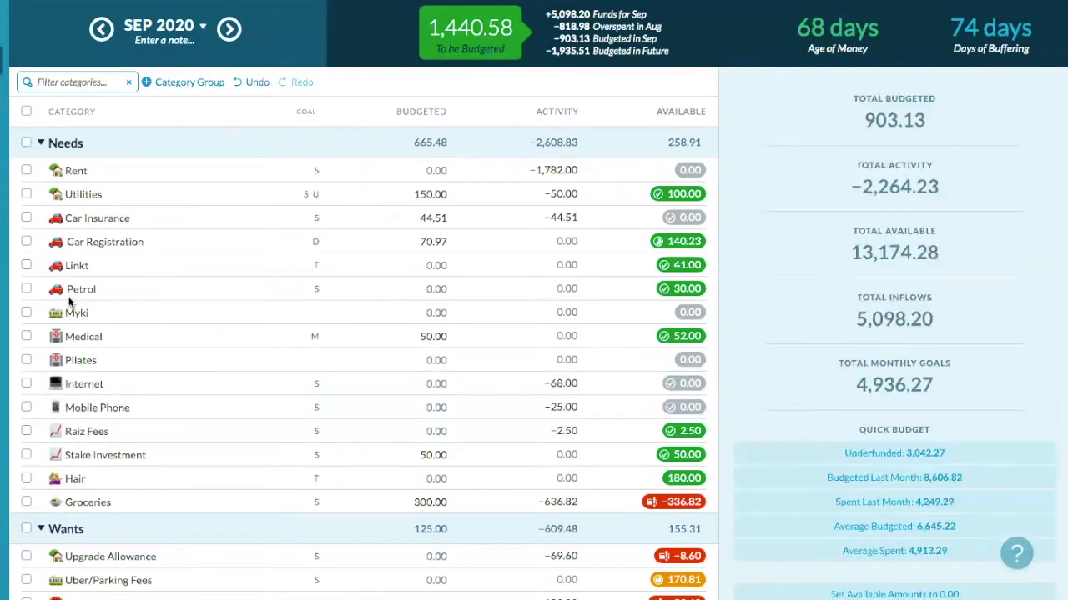
# - In October 2020, quick-budget 68.00 for Internet and 25.00 for Mobile Phone
pyautogui.click(231, 29)
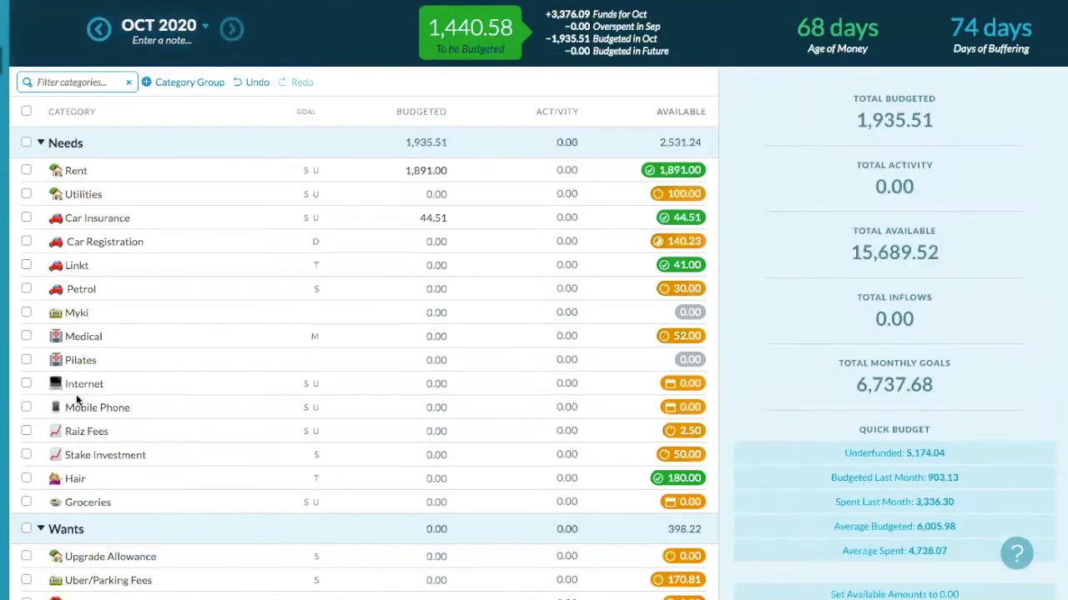
pyautogui.click(26, 383)
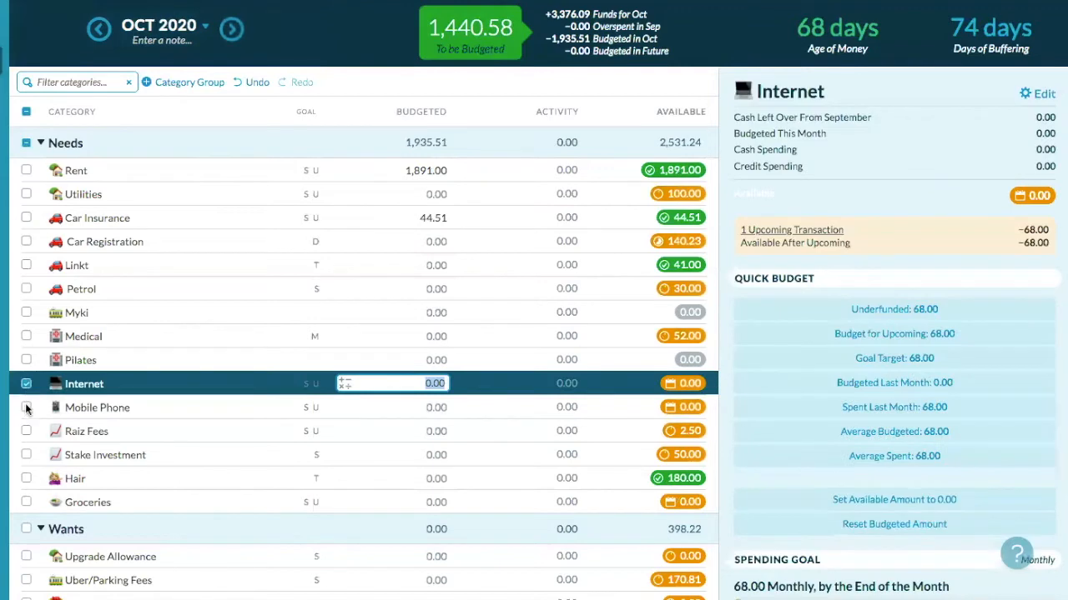
pyautogui.click(26, 407)
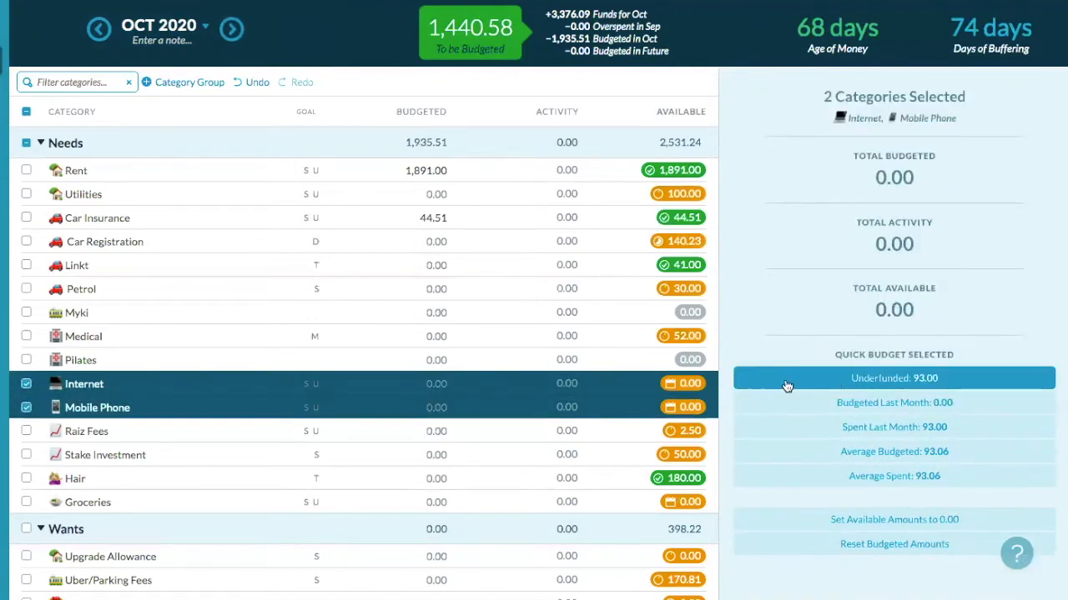
pyautogui.click(933, 380)
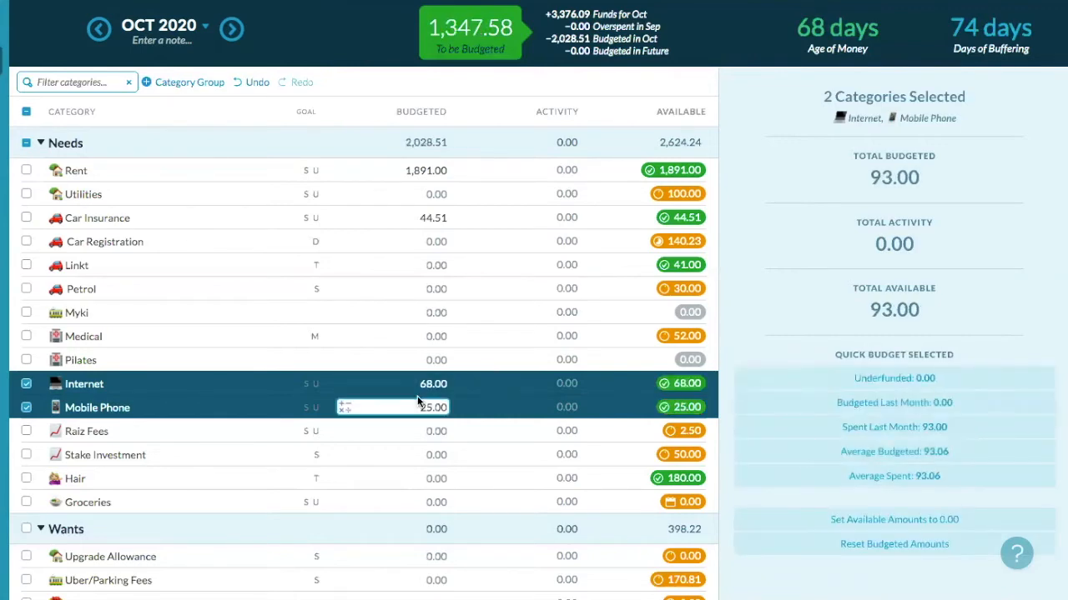
pyautogui.click(26, 408)
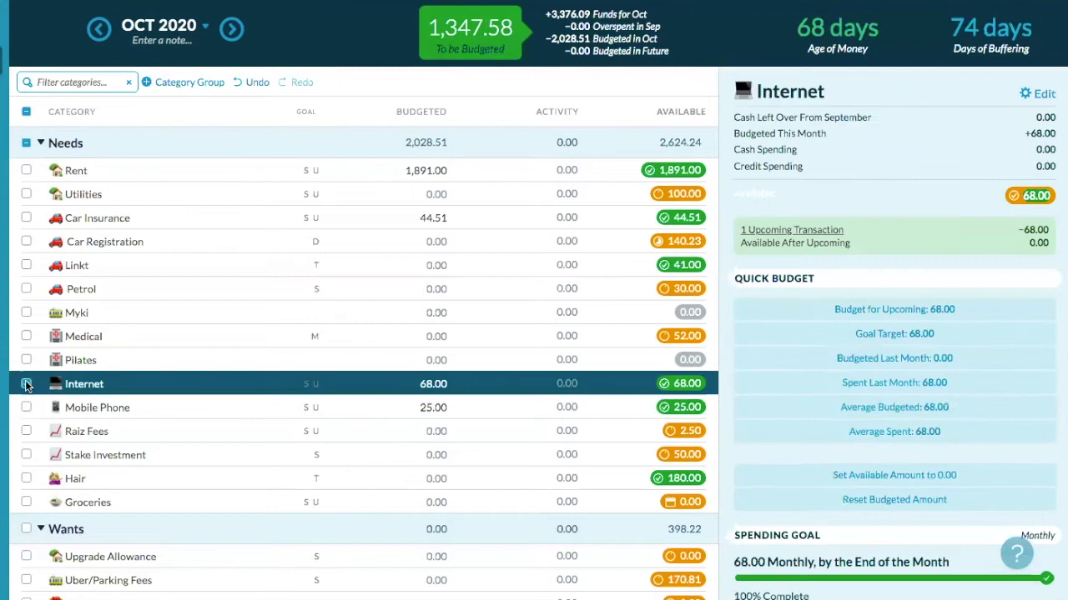
pyautogui.click(26, 385)
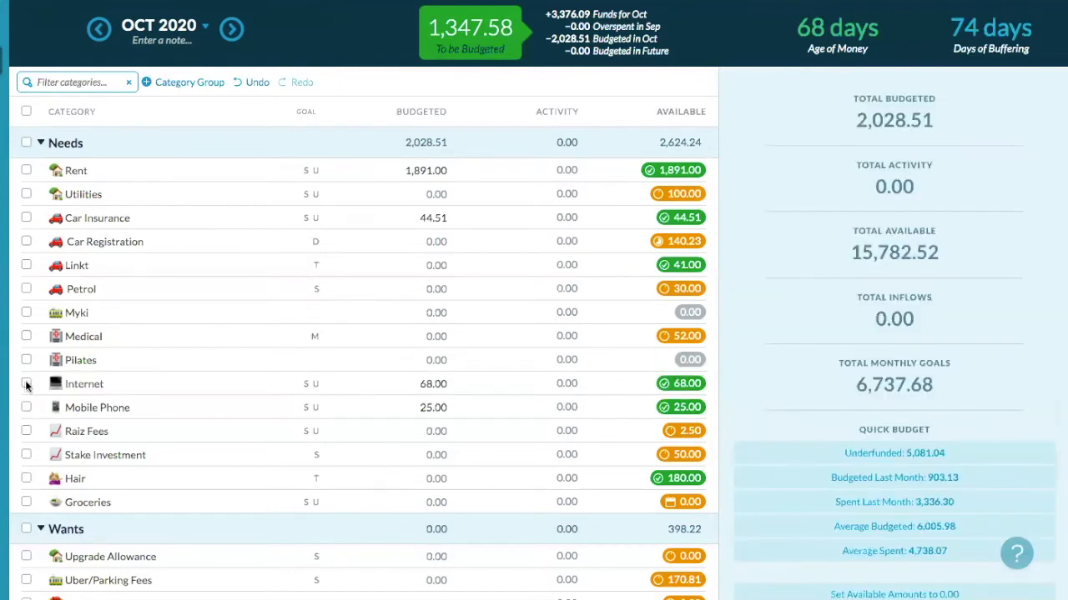
# - Quick-budget the underfunded 2.50 to Raiz Fees in November 2020, then return to October
pyautogui.click(26, 432)
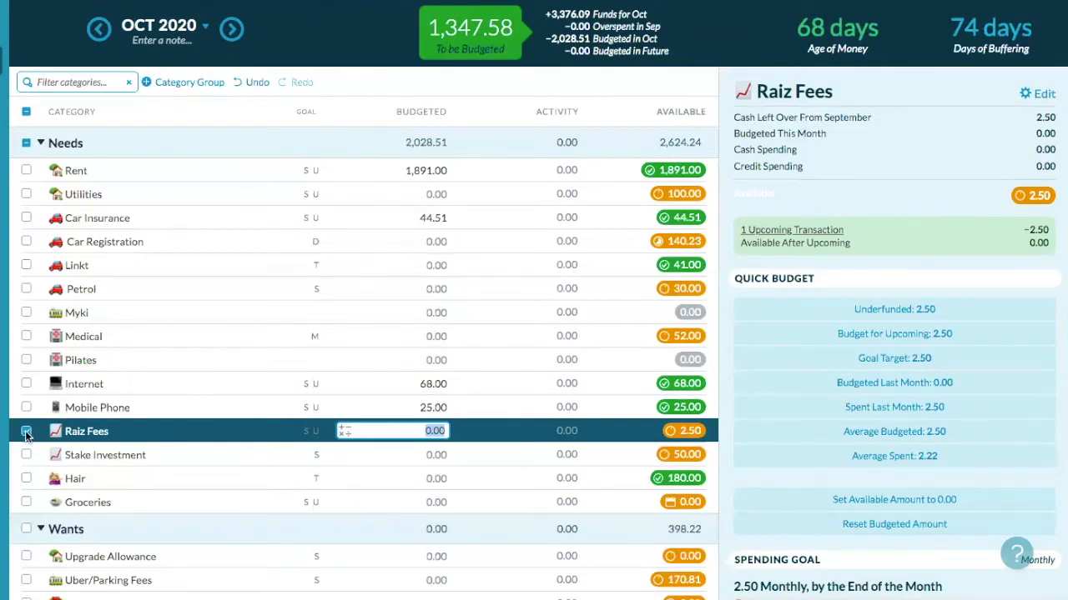
pyautogui.click(235, 30)
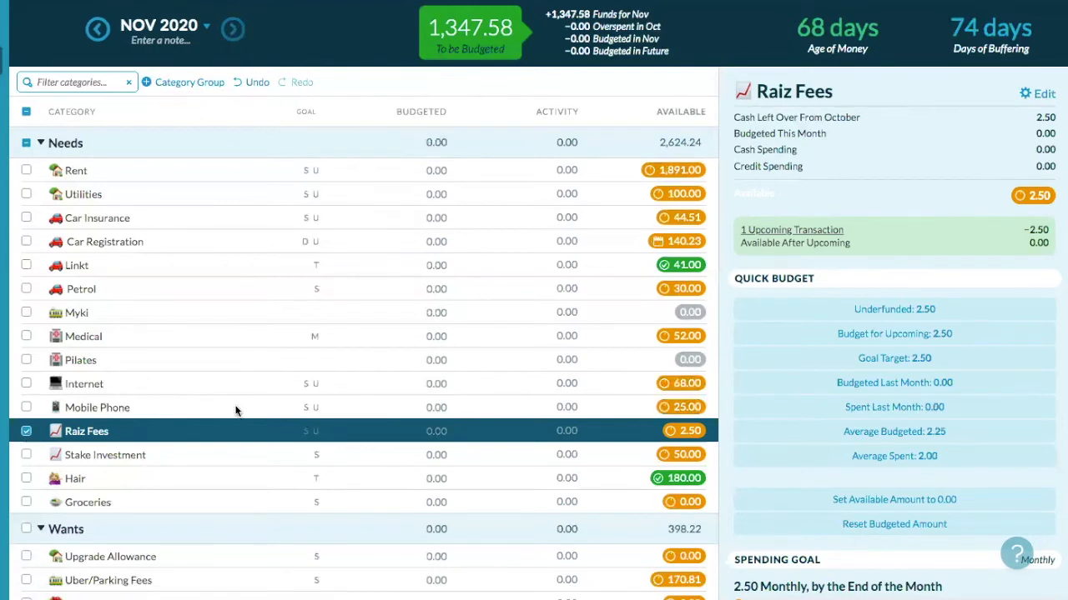
pyautogui.click(342, 429)
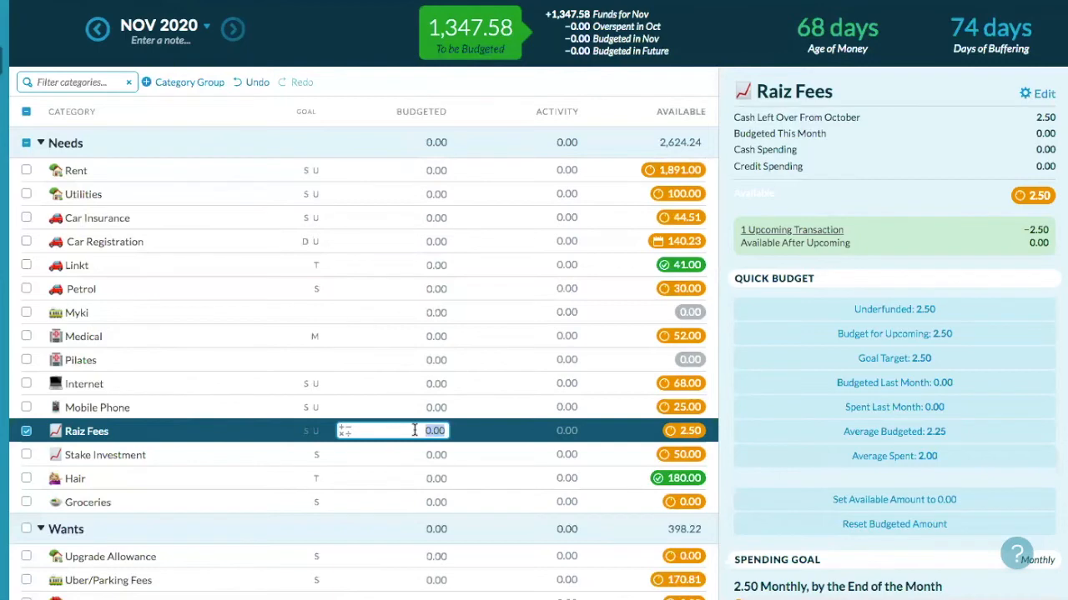
pyautogui.click(852, 308)
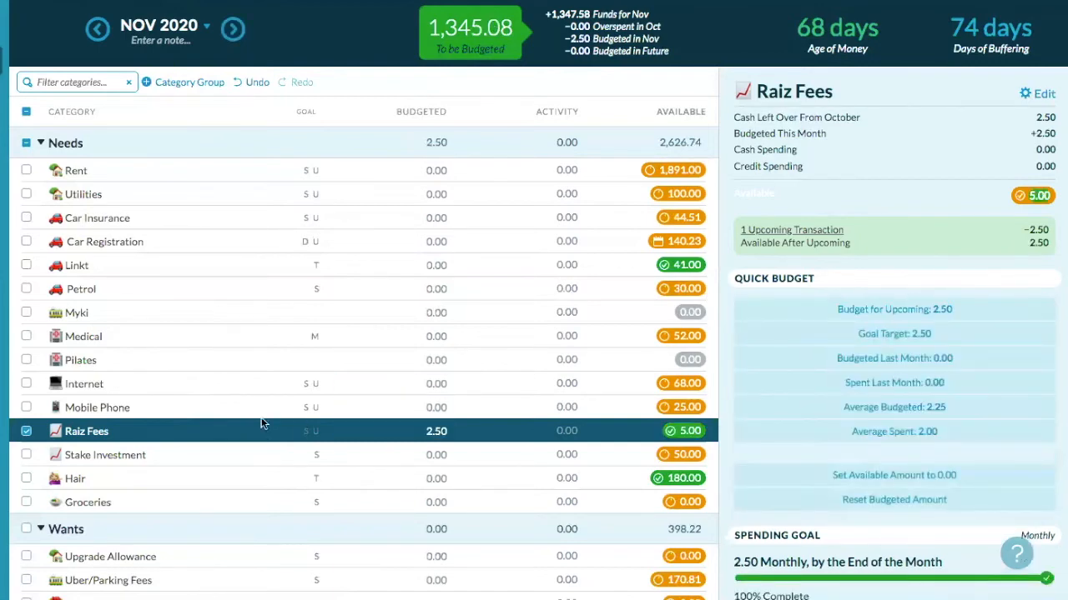
pyautogui.click(27, 432)
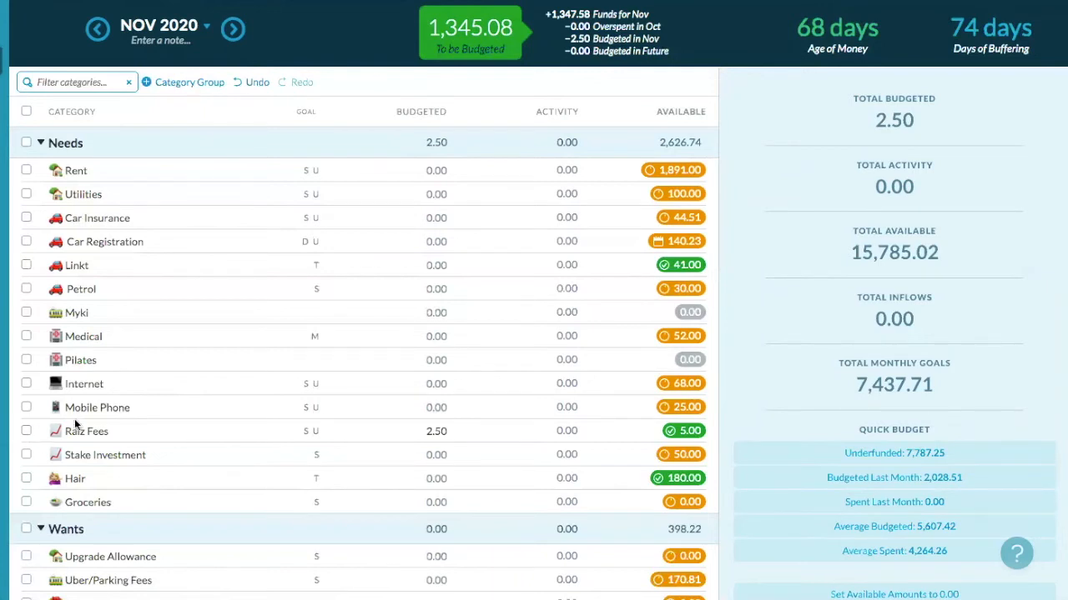
pyautogui.click(457, 433)
pyautogui.click(99, 30)
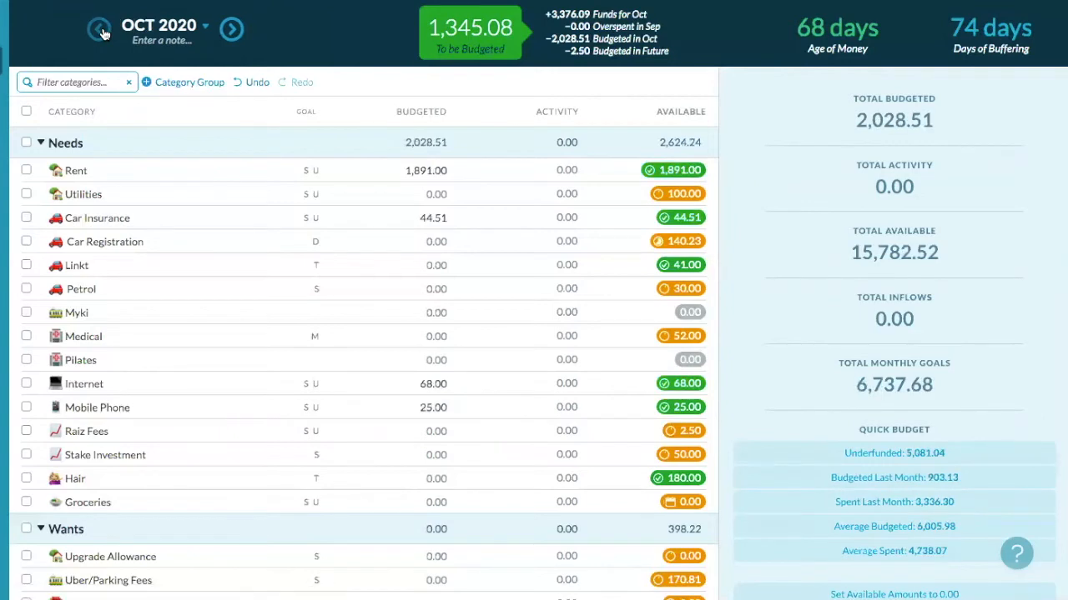
# - Add 50 to September's Stake Investment budget, raising it to 100.00 to meet its goal
pyautogui.click(102, 31)
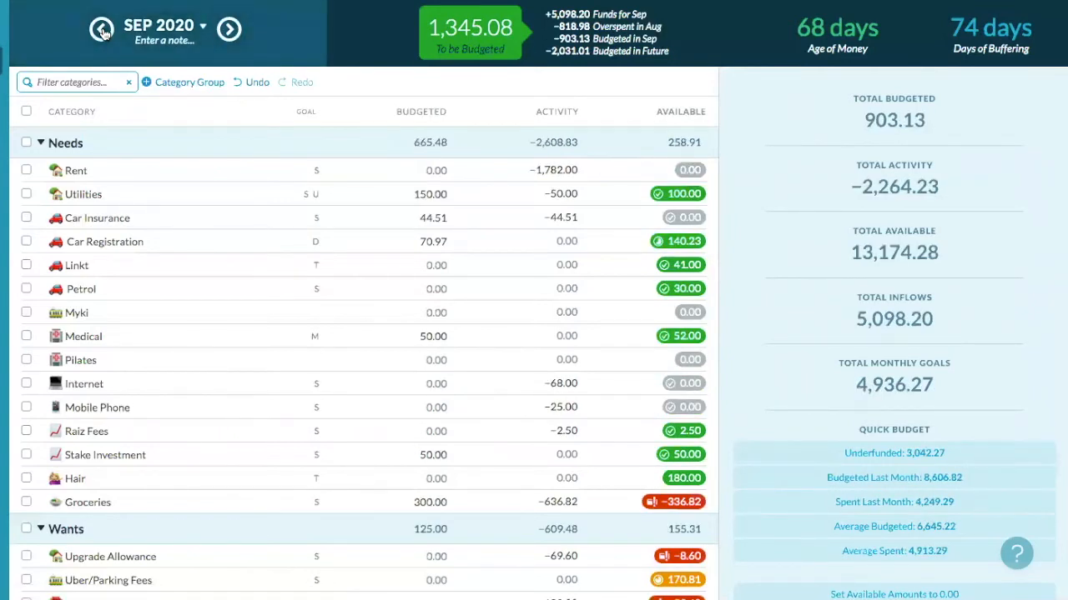
pyautogui.click(26, 455)
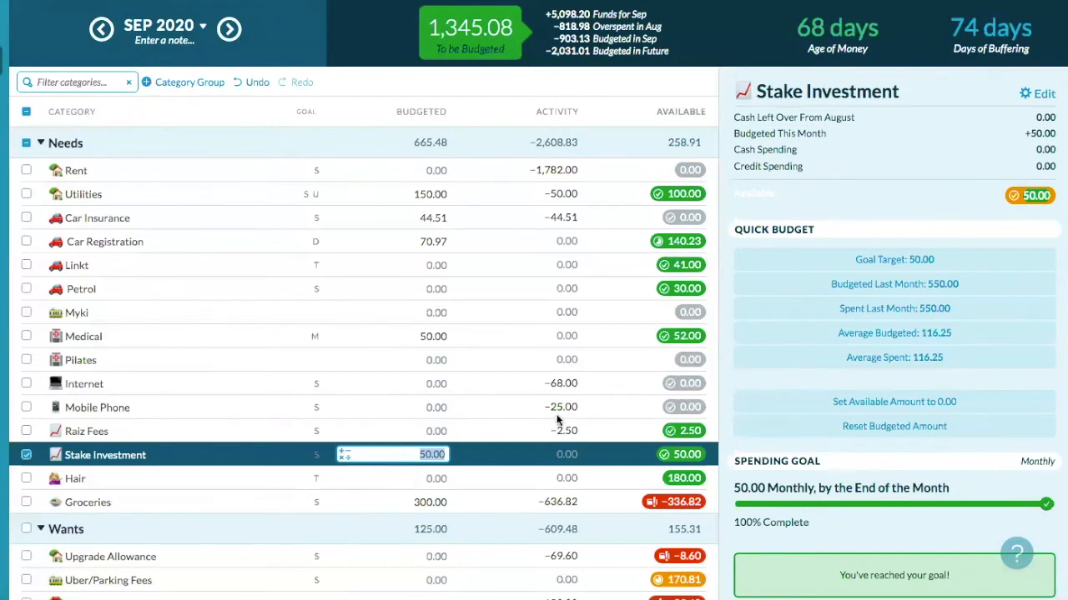
pyautogui.click(342, 455)
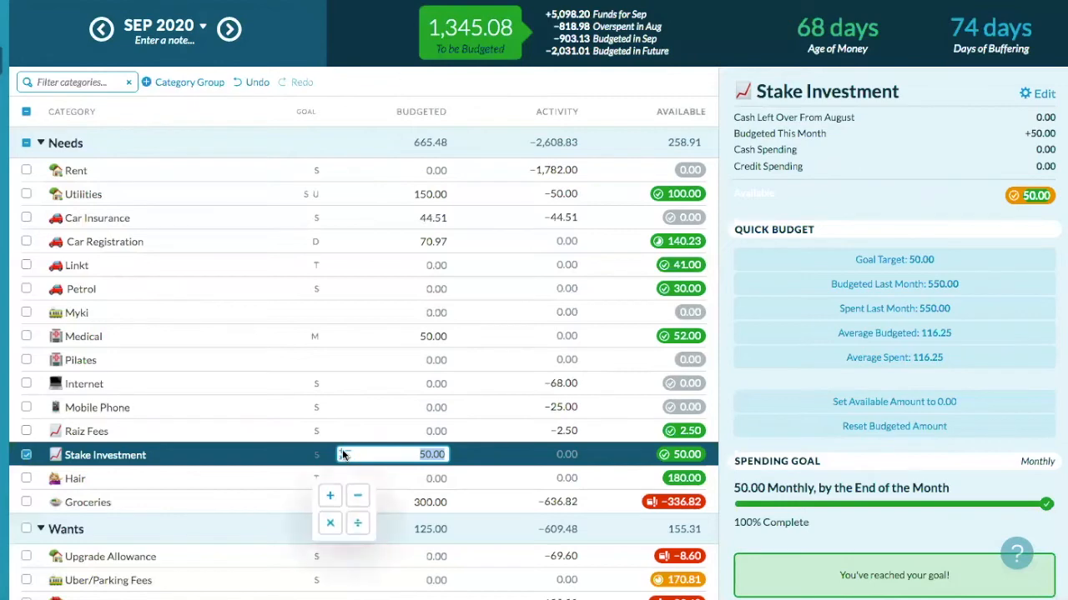
pyautogui.click(330, 497)
pyautogui.write('5')
pyautogui.write('0')
pyautogui.press('Return')
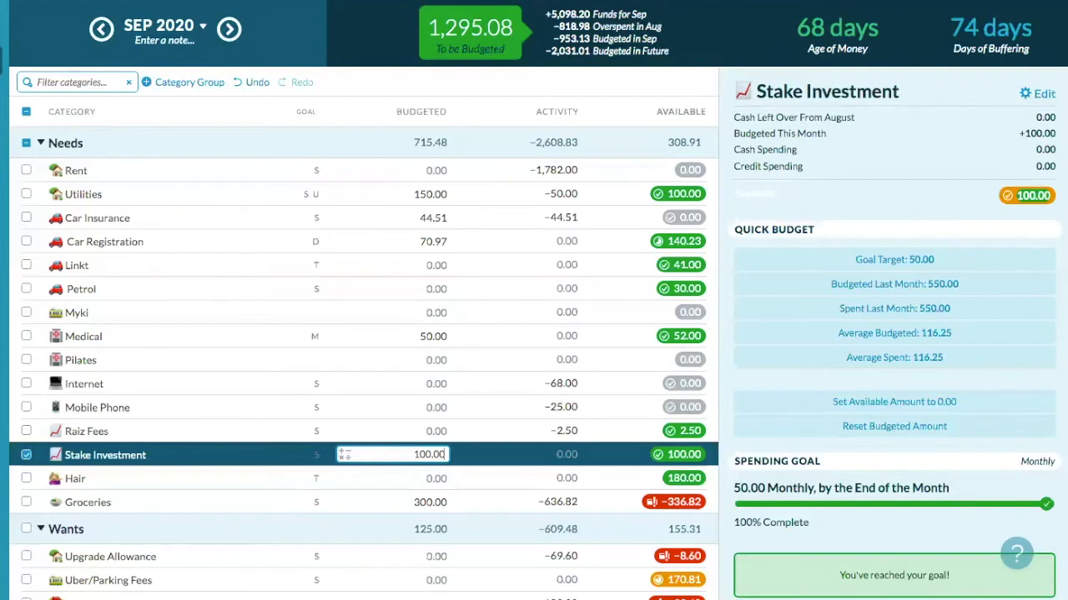
pyautogui.click(25, 455)
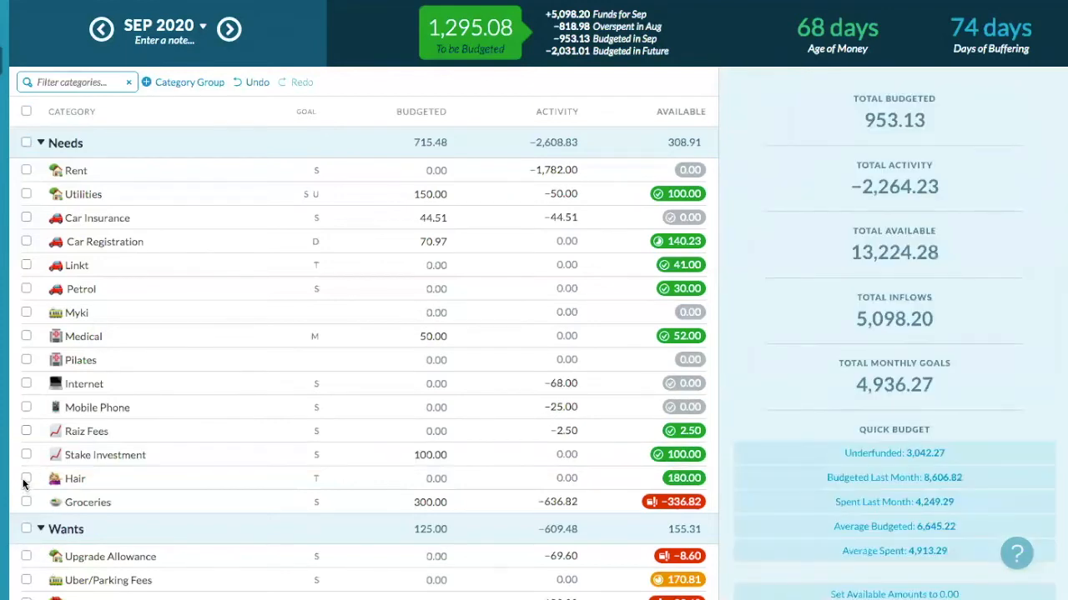
pyautogui.click(26, 480)
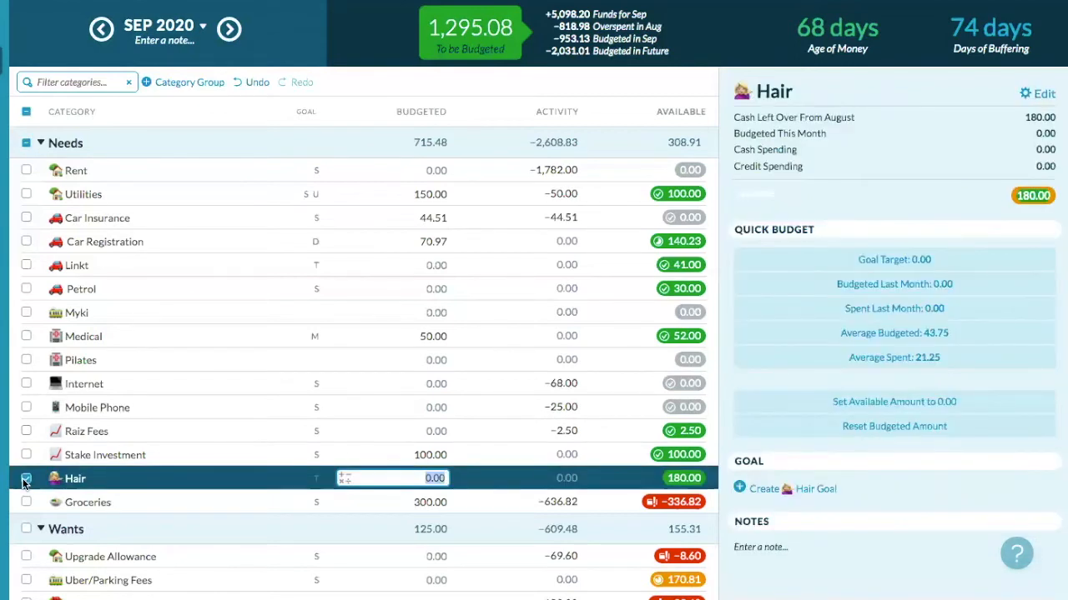
pyautogui.click(26, 480)
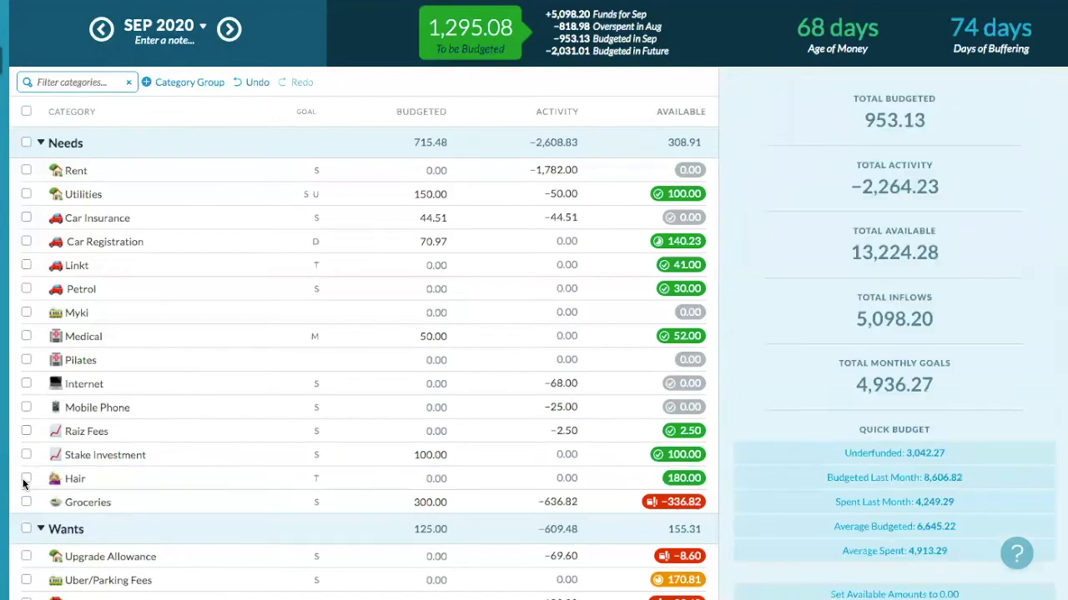
pyautogui.scroll(-3, 25, 483)
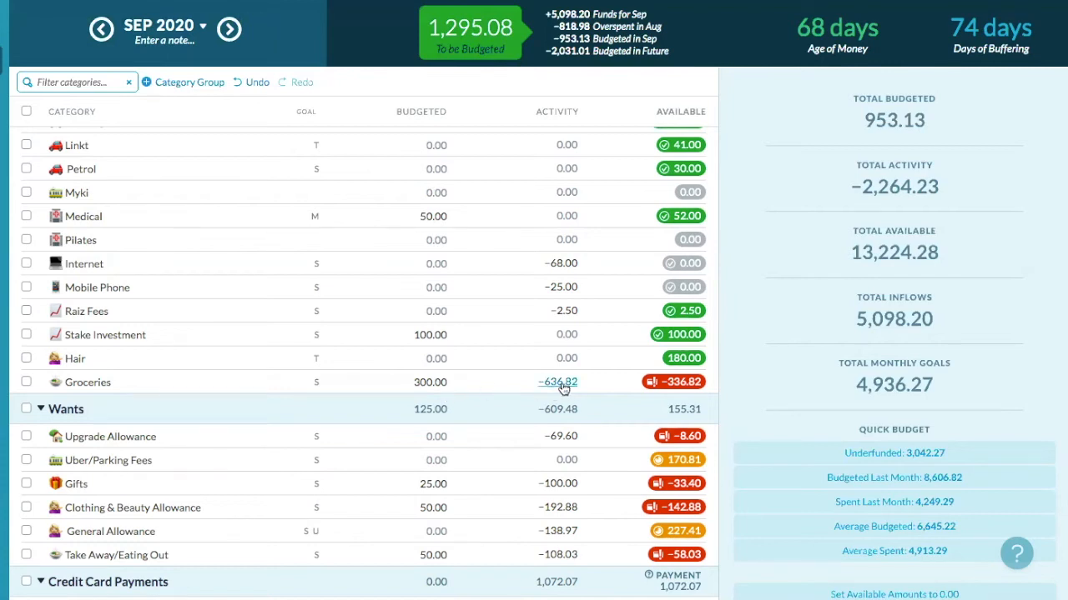
# - Add 400 to September's Groceries budget, bringing it to 700.00 with 63.18 available
pyautogui.click(342, 382)
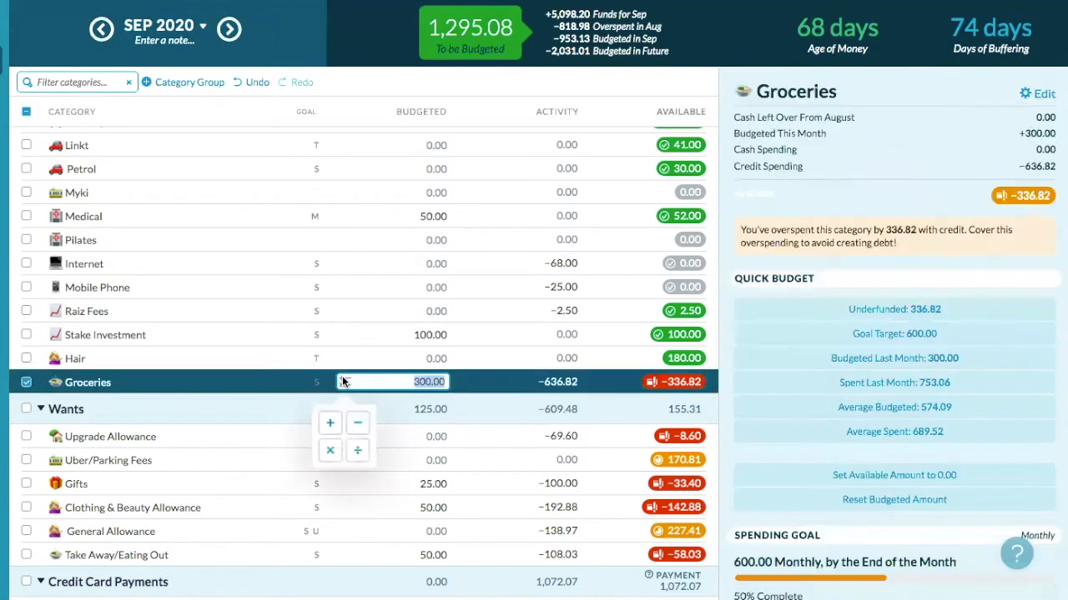
pyautogui.click(329, 421)
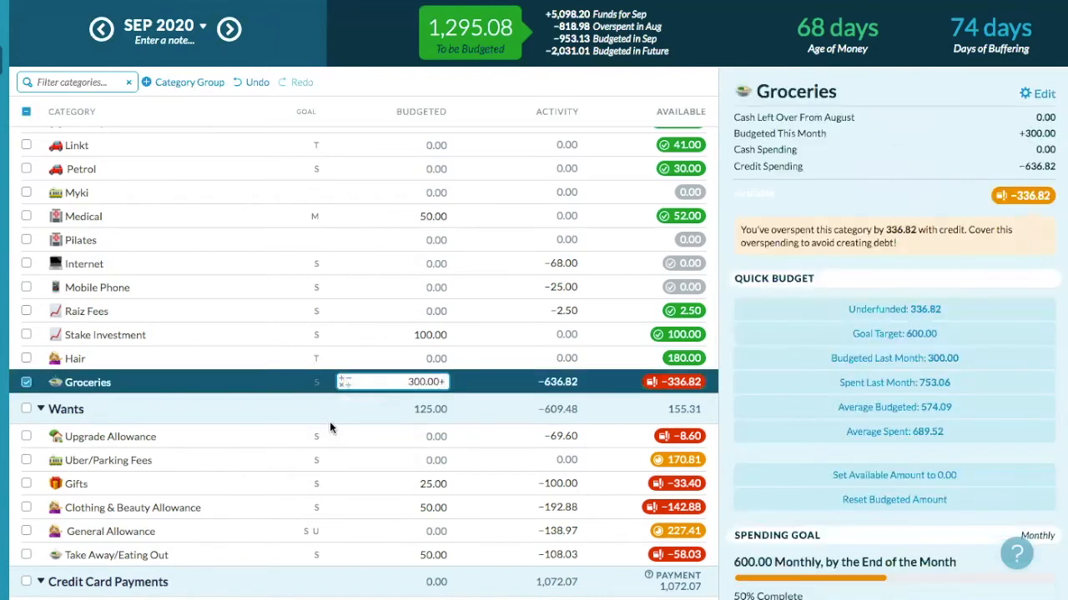
pyautogui.write('400')
pyautogui.press('Return')
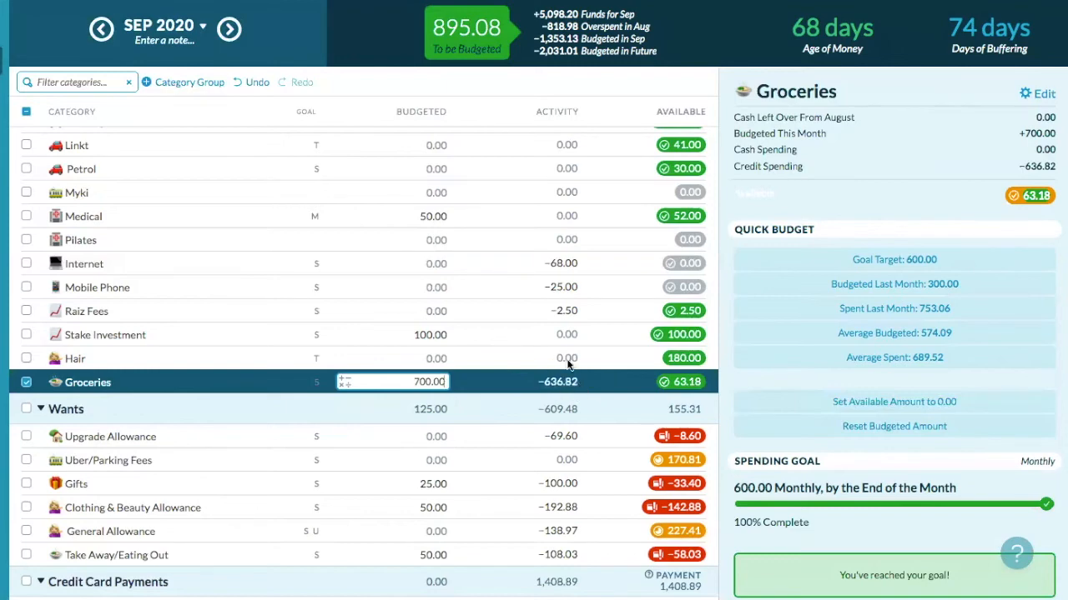
pyautogui.click(26, 382)
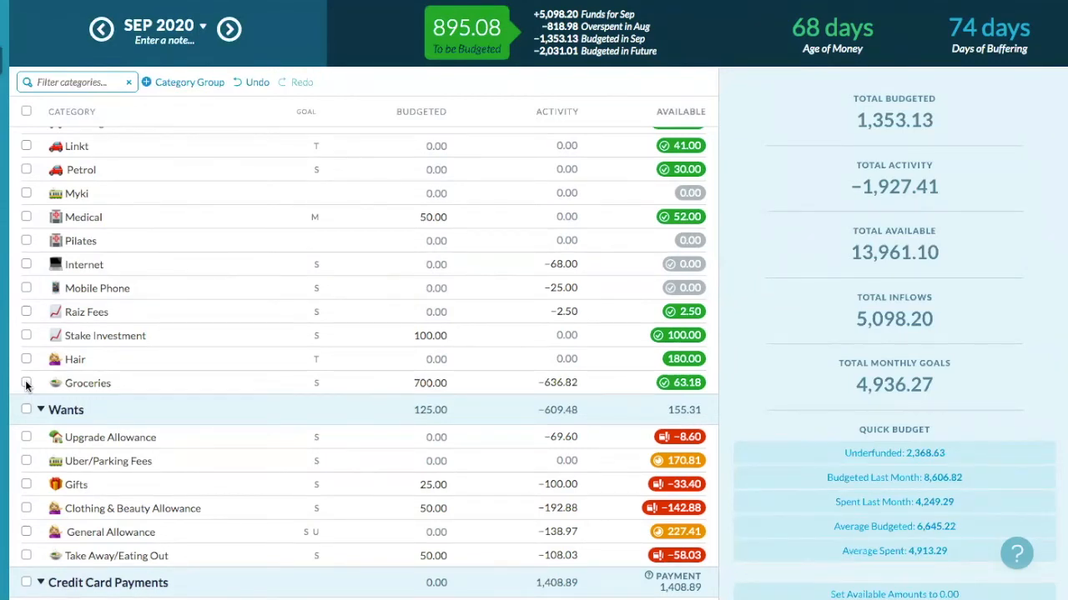
# - Budget 200.00 to September's Upgrade Allowance, leaving 191.40 available
pyautogui.scroll(-1, 26, 384)
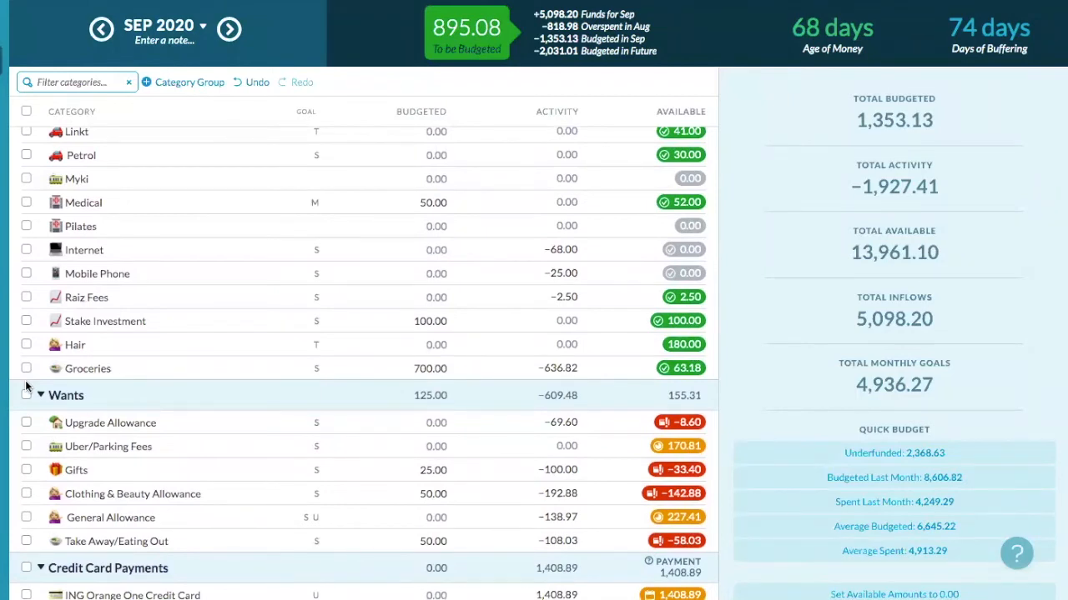
pyautogui.scroll(-3, 26, 387)
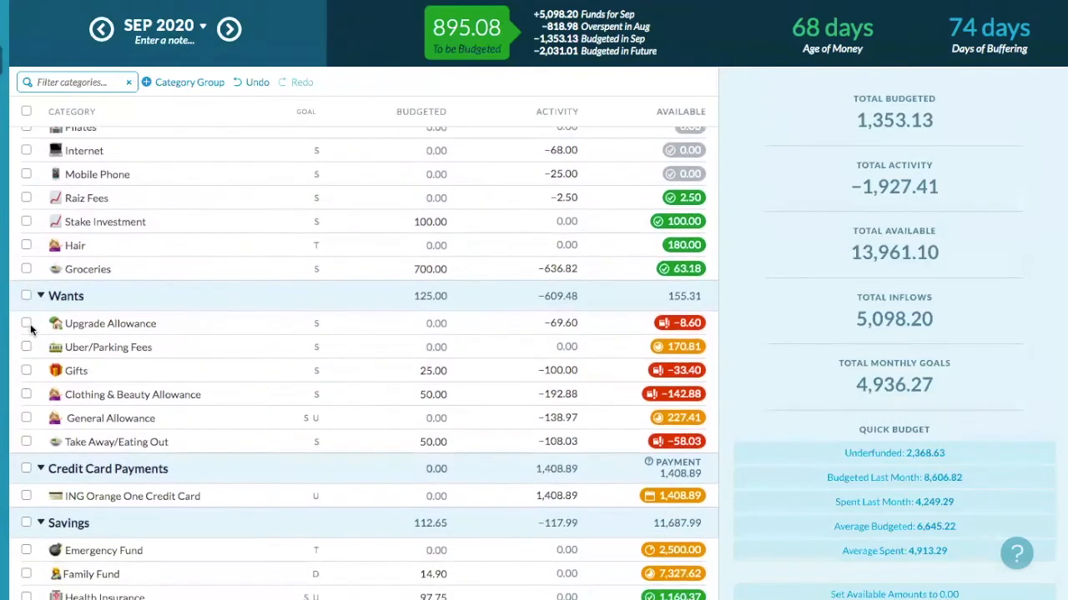
pyautogui.click(27, 327)
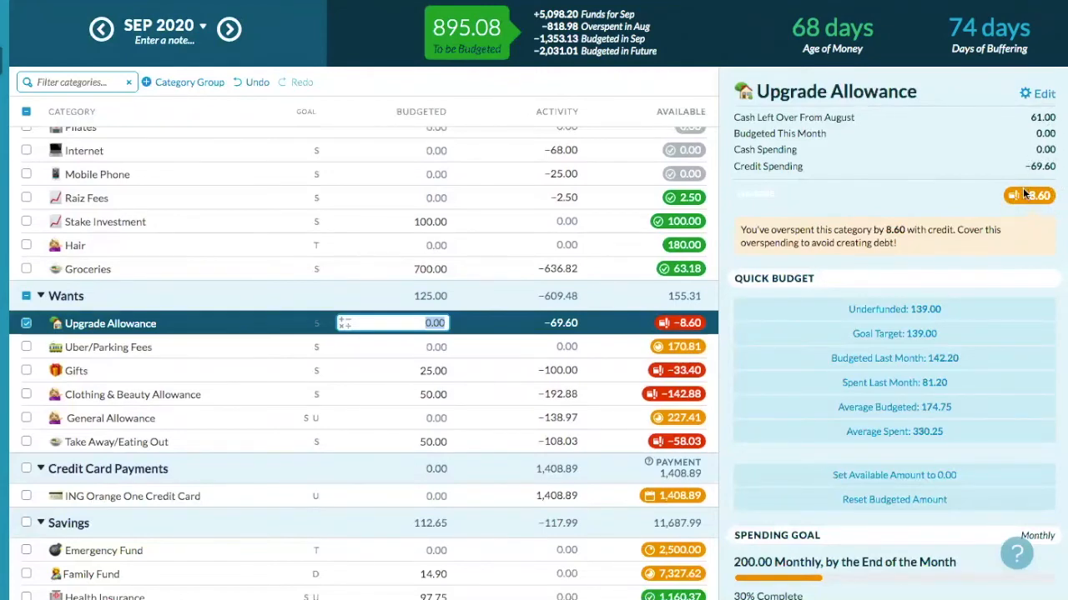
pyautogui.moveTo(1043, 188)
pyautogui.write('200')
pyautogui.press('Return')
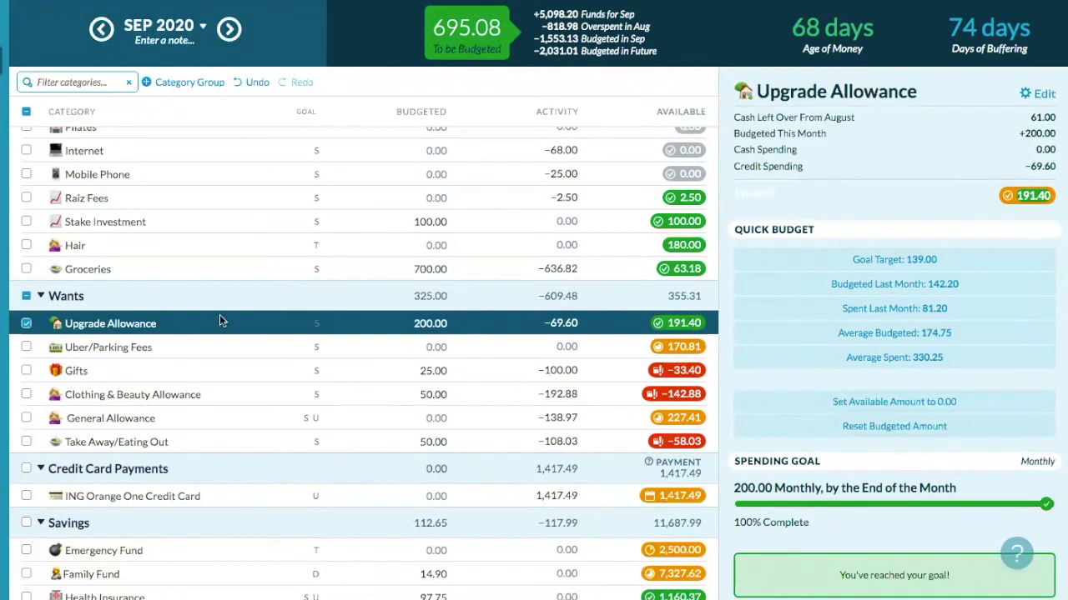
pyautogui.click(26, 325)
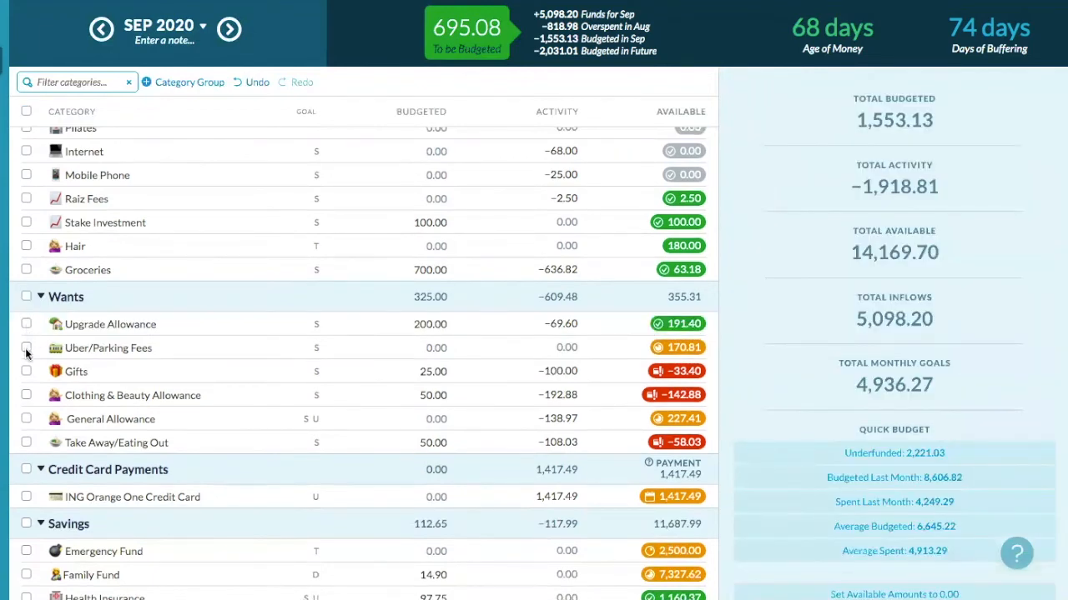
# - Budget 25.00 to Uber/Parking Fees and raise Gifts to 58.40 so it shows 0.00 available
pyautogui.click(26, 349)
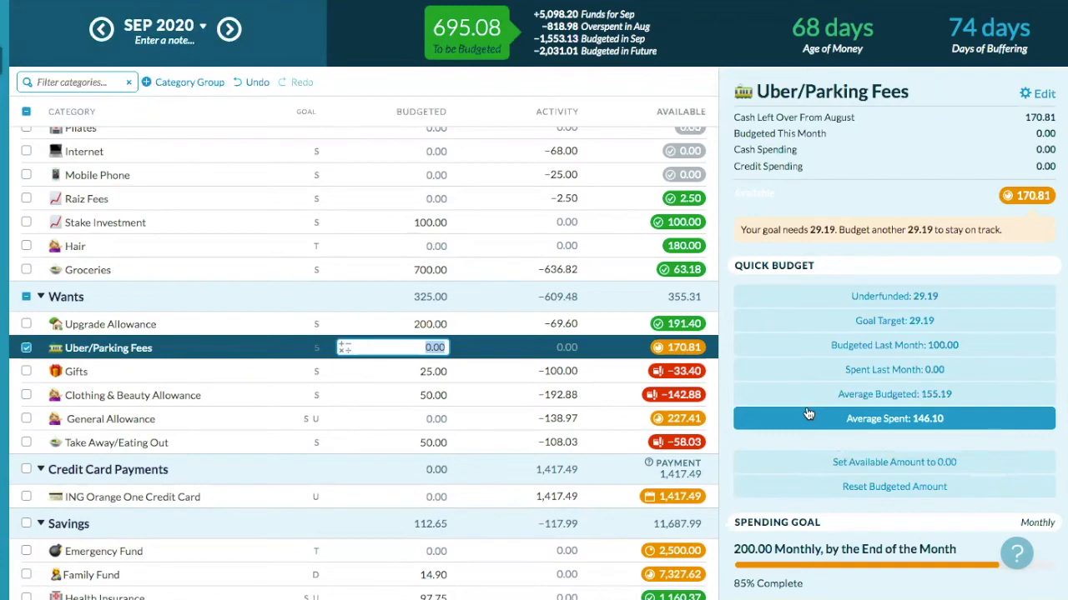
pyautogui.write('25')
pyautogui.press('Return')
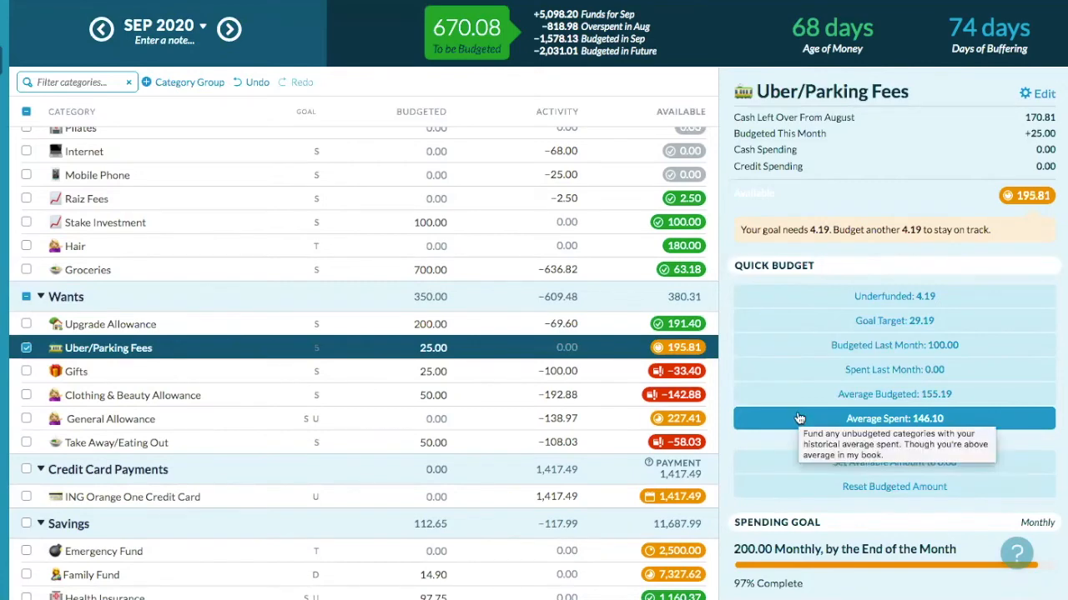
pyautogui.click(27, 349)
pyautogui.click(26, 372)
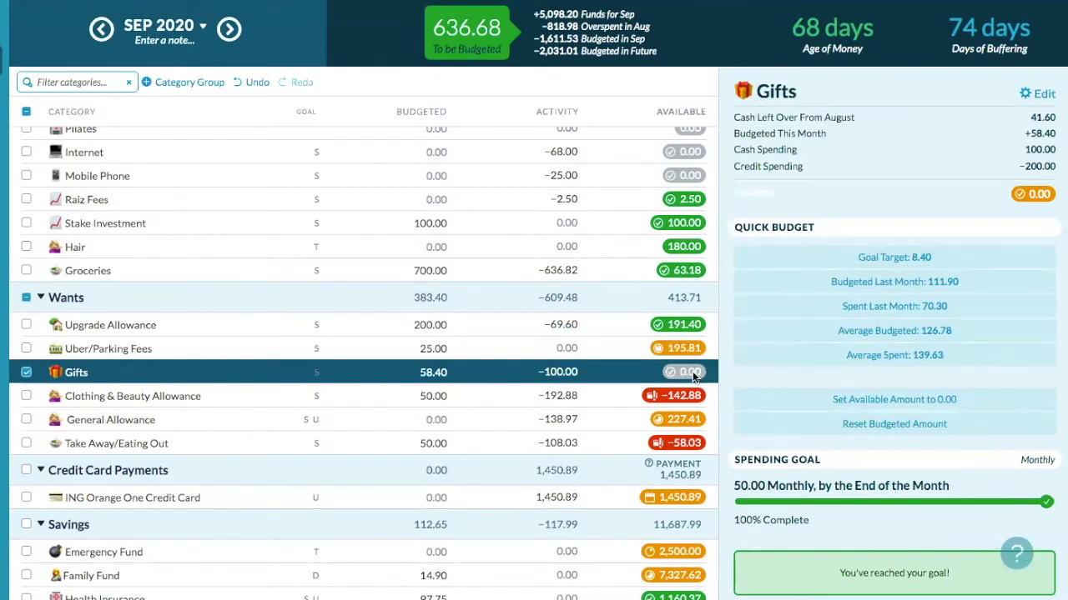
pyautogui.click(25, 374)
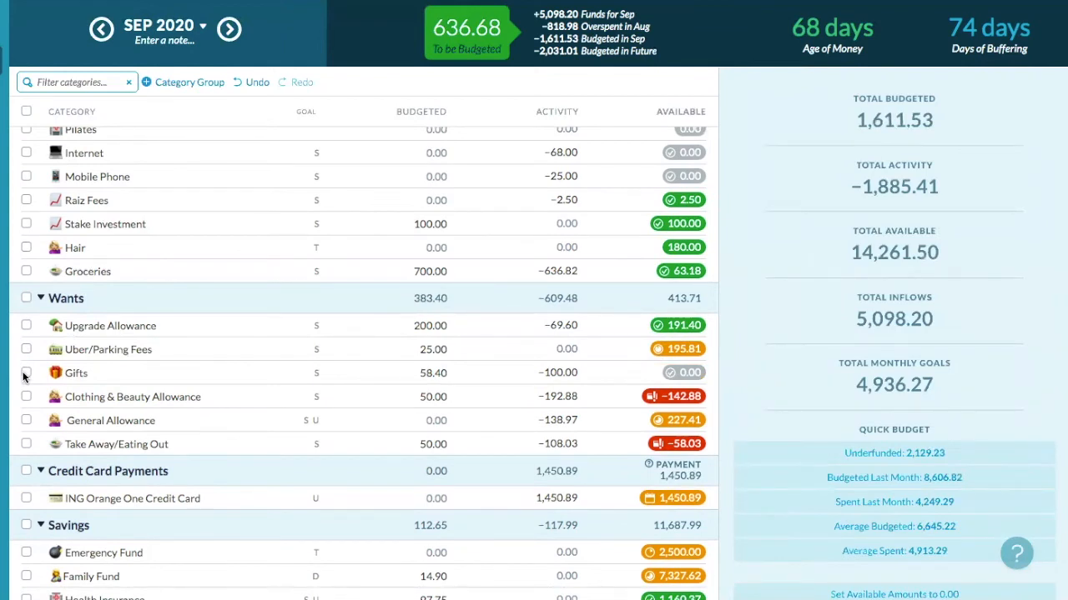
# - Add 50 to Clothing & Beauty Allowance's 50.00 with the calculator, making it 100.00 budgeted
pyautogui.click(26, 398)
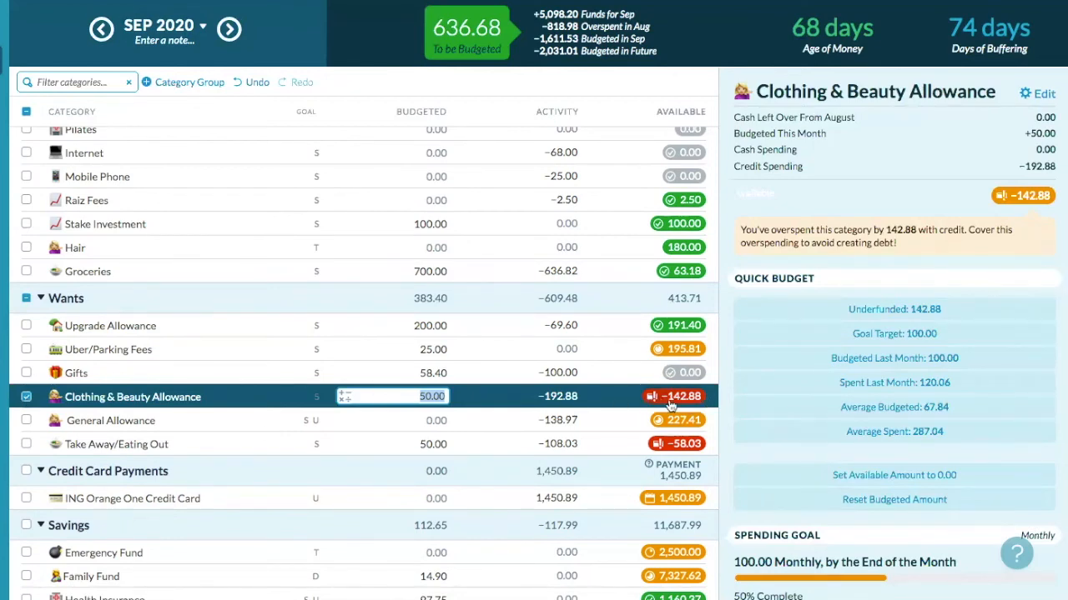
pyautogui.click(343, 397)
pyautogui.click(330, 437)
pyautogui.write('50')
pyautogui.press('Return')
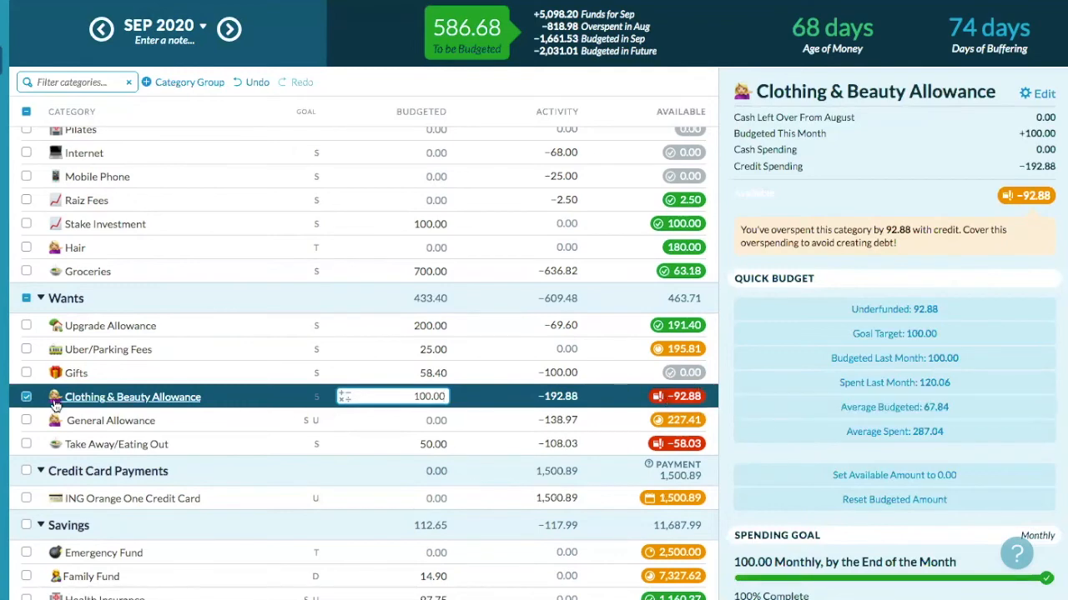
pyautogui.click(28, 399)
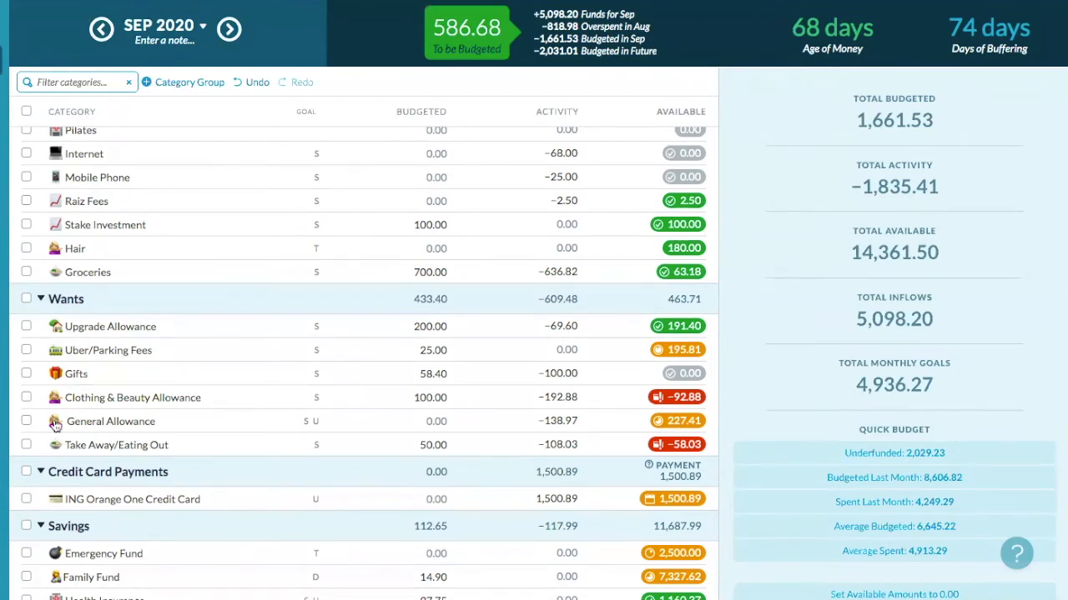
pyautogui.click(26, 423)
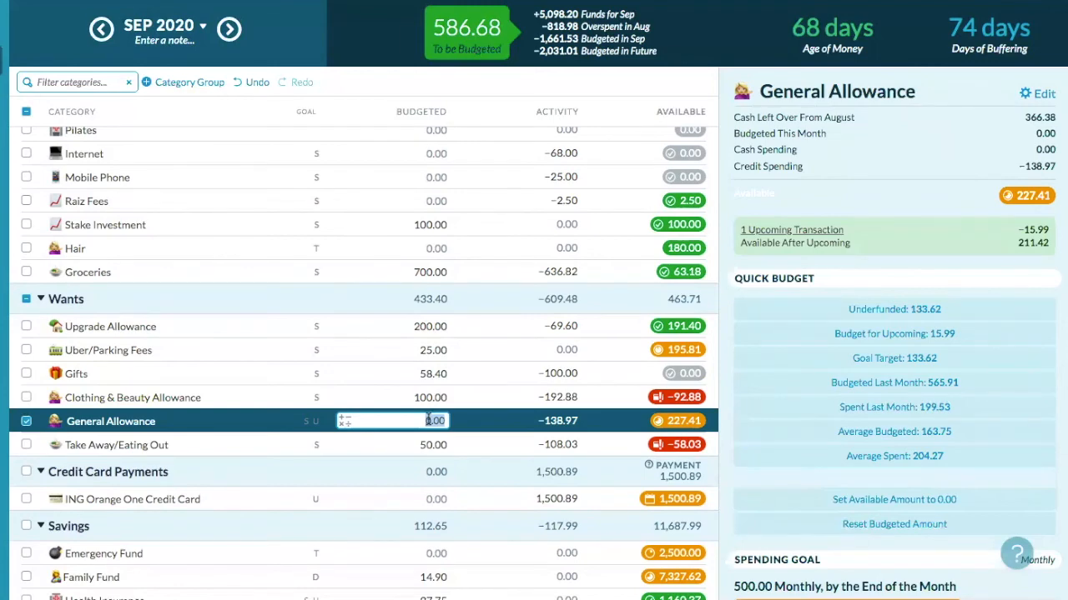
# - Enter 100 as General Allowance's September budget, dropping To be Budgeted to 486.68
pyautogui.write('100')
pyautogui.press('Return')
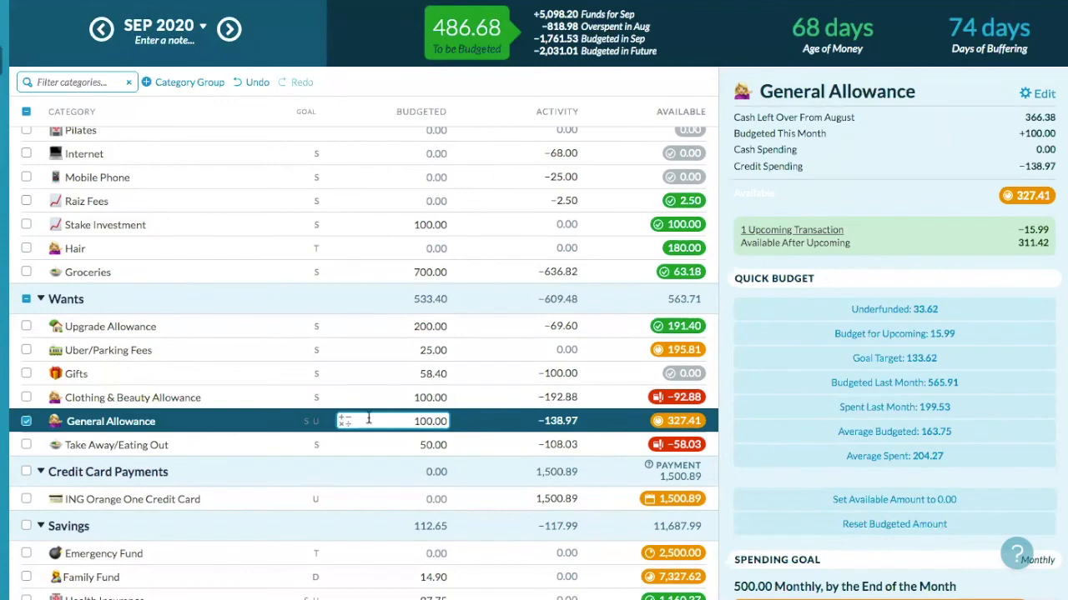
pyautogui.click(27, 421)
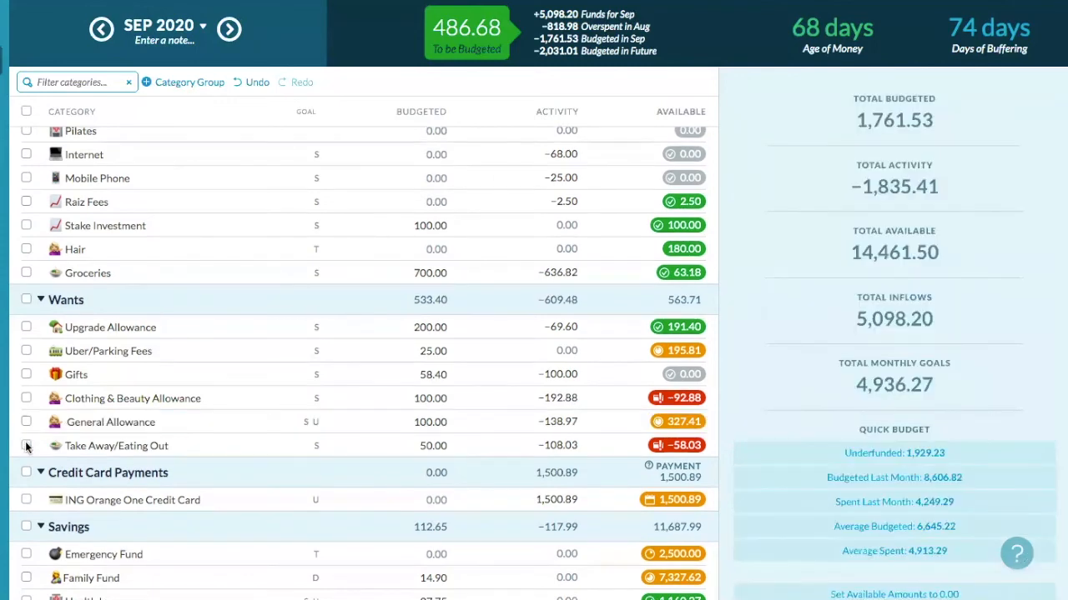
pyautogui.click(26, 447)
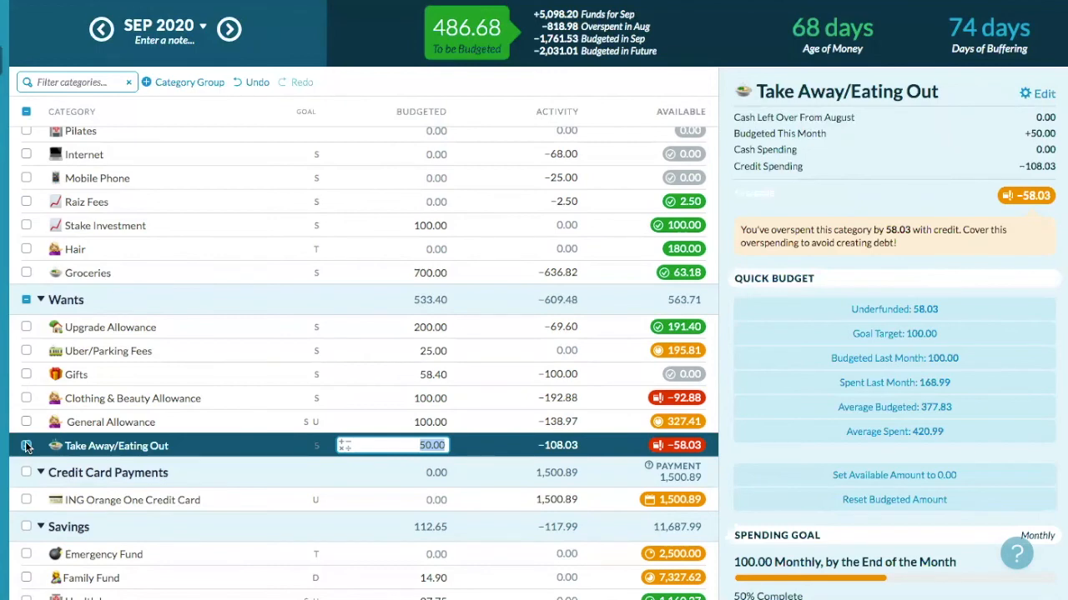
# - Add 100 to Take Away/Eating Out's 50.00 with the calculator, budgeting 150.00 and leaving 41.97 available
pyautogui.click(26, 446)
pyautogui.click(343, 448)
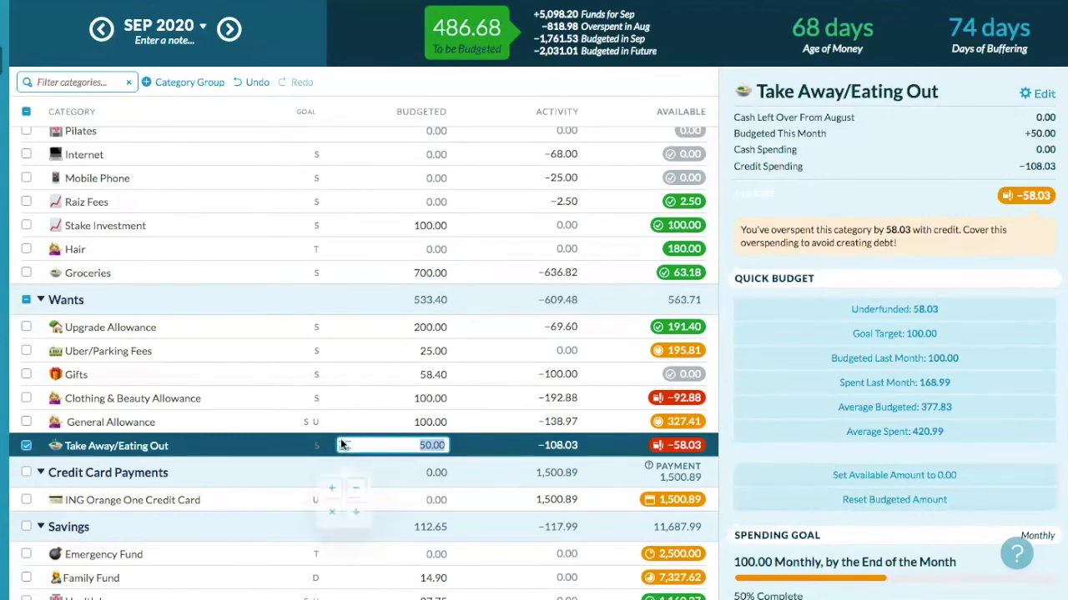
pyautogui.click(331, 487)
pyautogui.write('100')
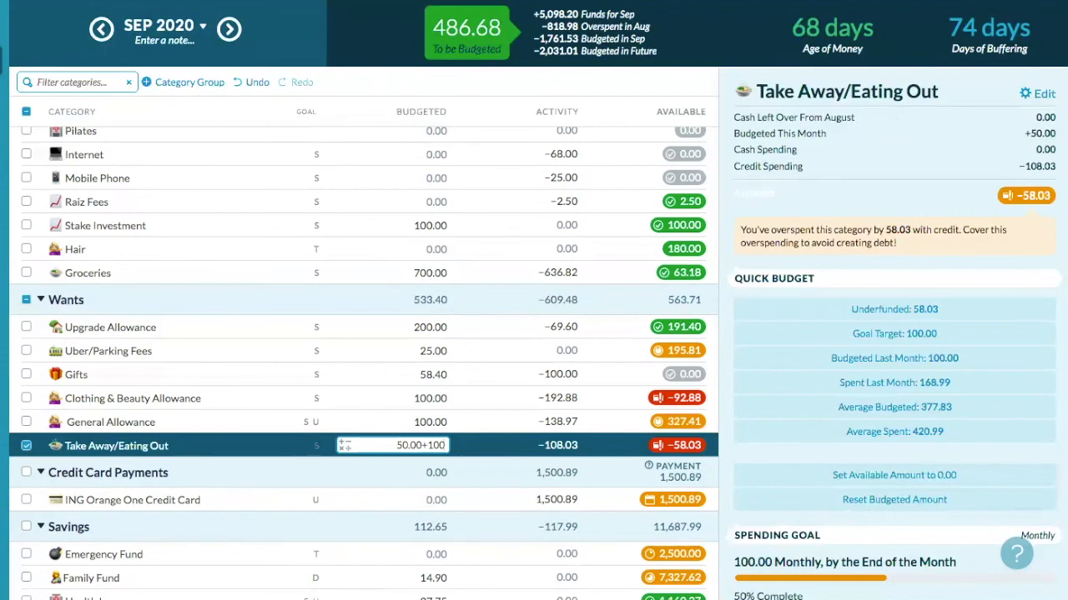
pyautogui.press('Return')
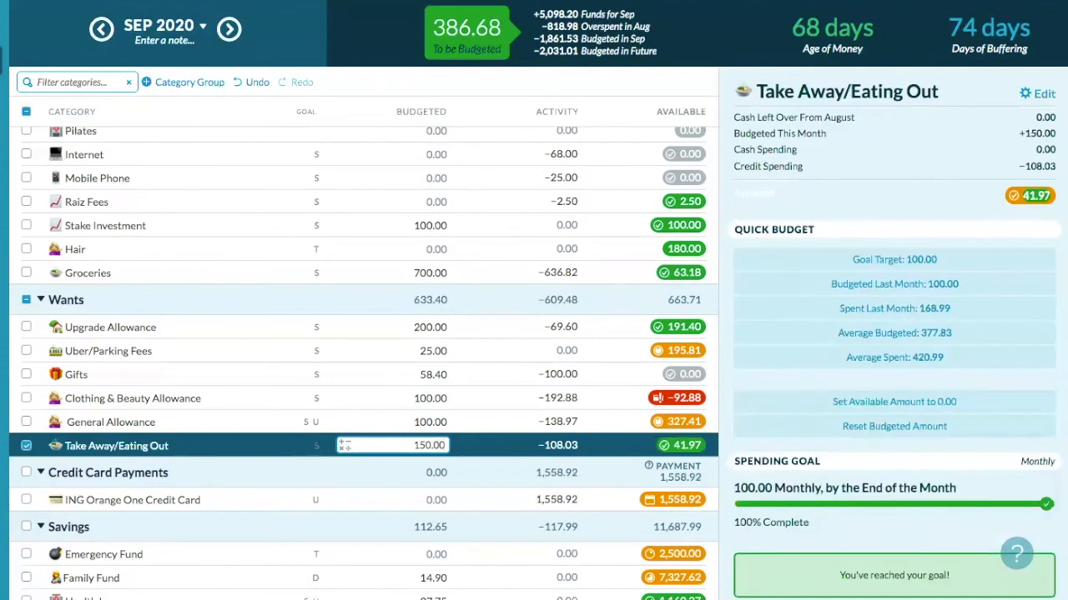
pyautogui.click(27, 448)
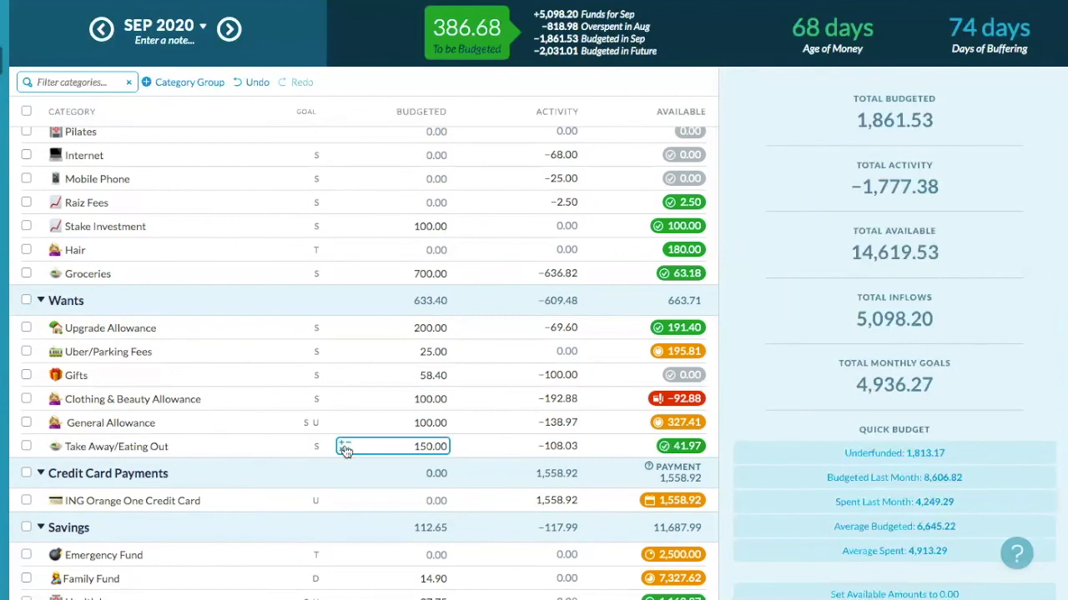
# - Select the Family Fund category in the Savings group to show its 10,000.00 goal in the inspector
pyautogui.scroll(-1, 344, 451)
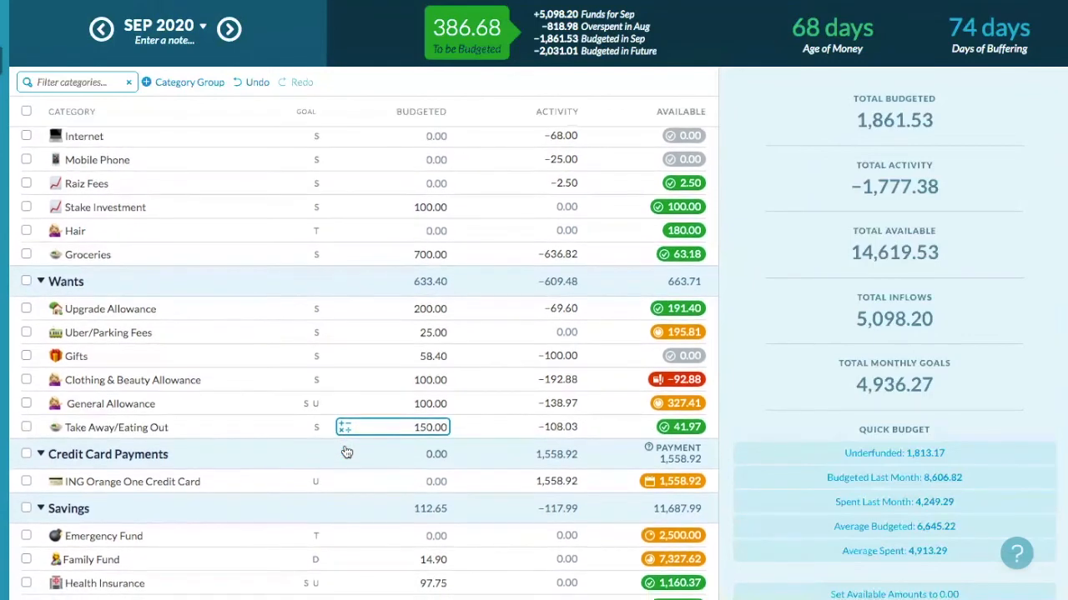
pyautogui.scroll(-1, 626, 364)
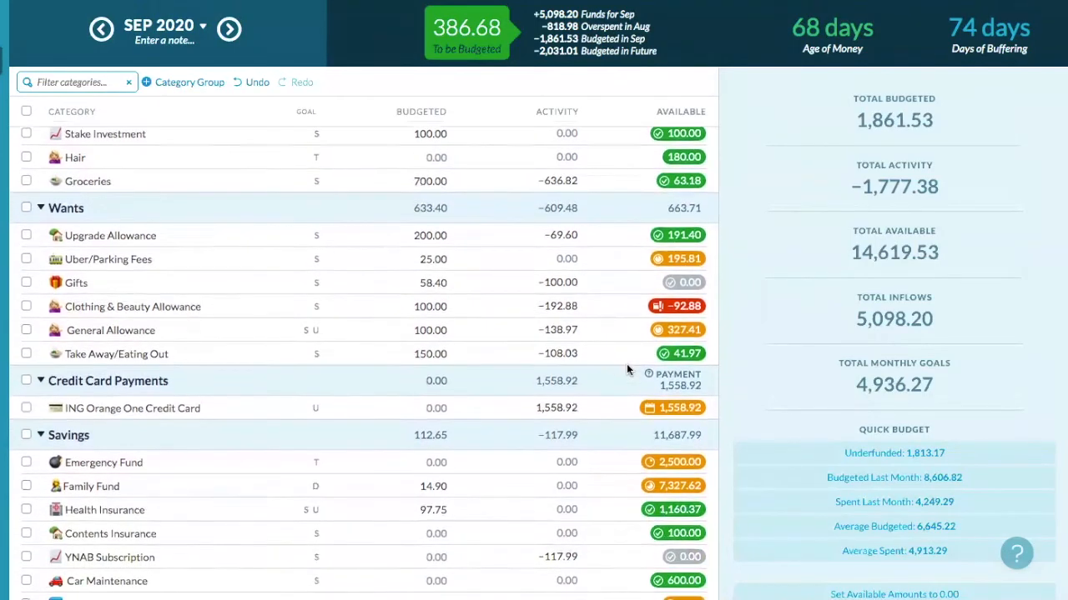
pyautogui.scroll(-2, 627, 364)
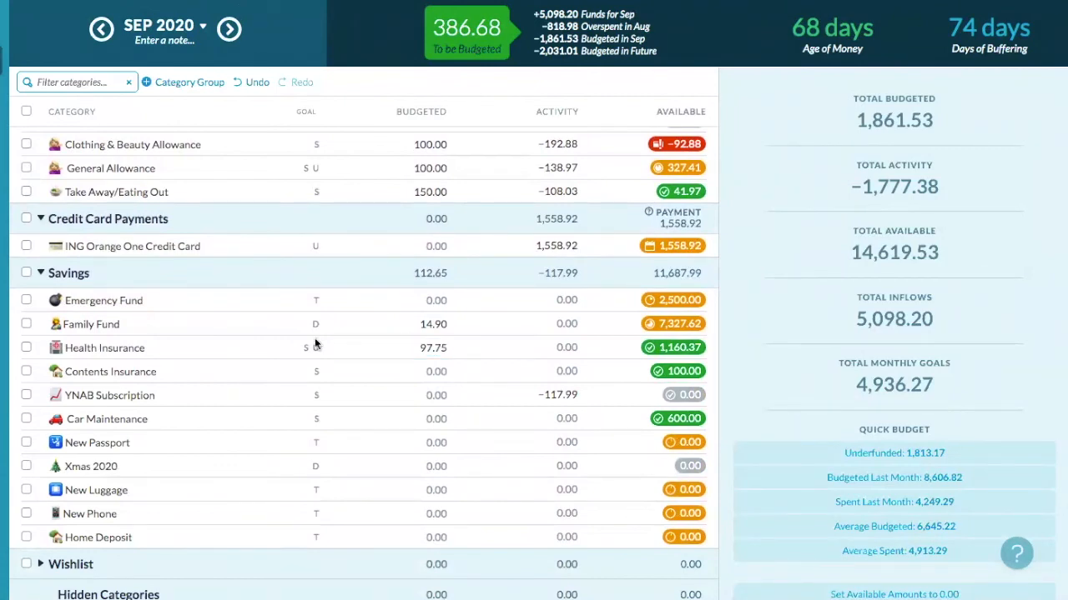
pyautogui.click(24, 324)
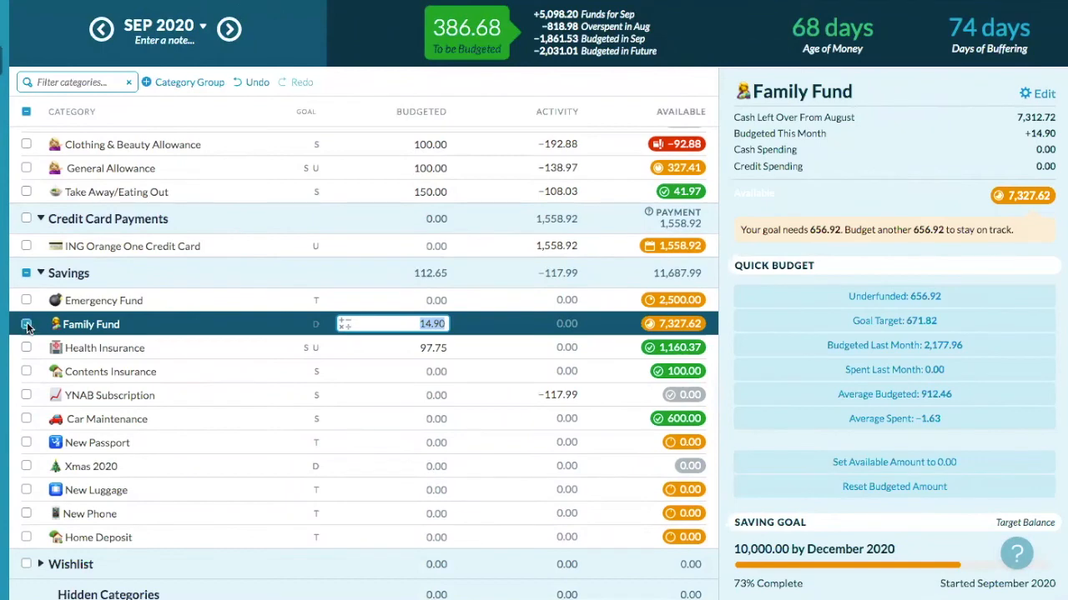
pyautogui.click(26, 325)
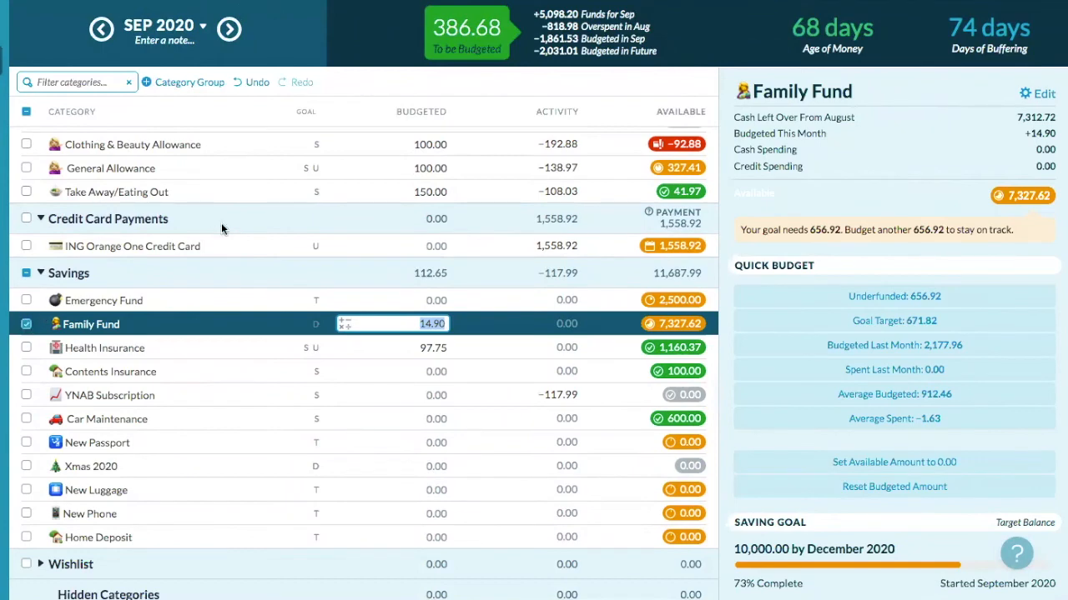
# - Move the 386.68 To be Budgeted into Savings: Family Fund, raising its budget to 401.58
pyautogui.click(479, 34)
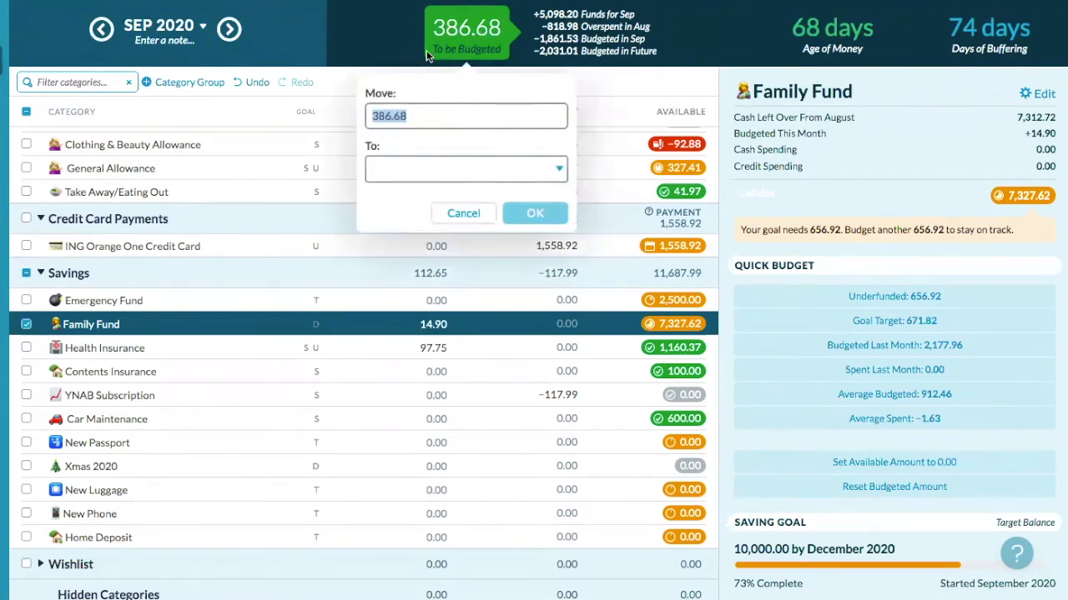
pyautogui.click(445, 161)
pyautogui.scroll(-5, 458, 322)
pyautogui.scroll(-6, 457, 322)
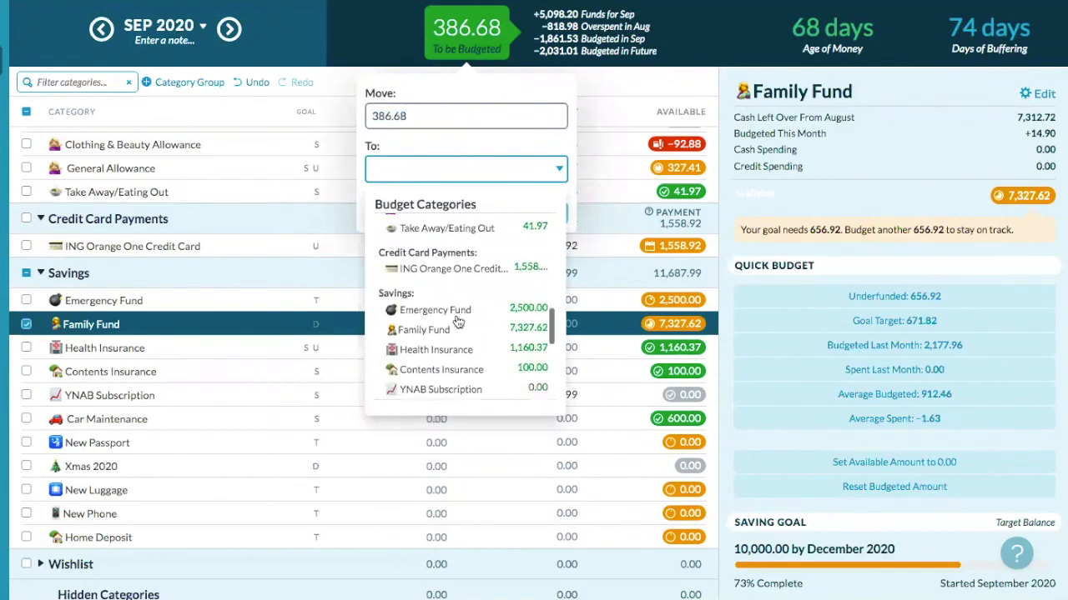
pyautogui.click(459, 329)
pyautogui.click(546, 214)
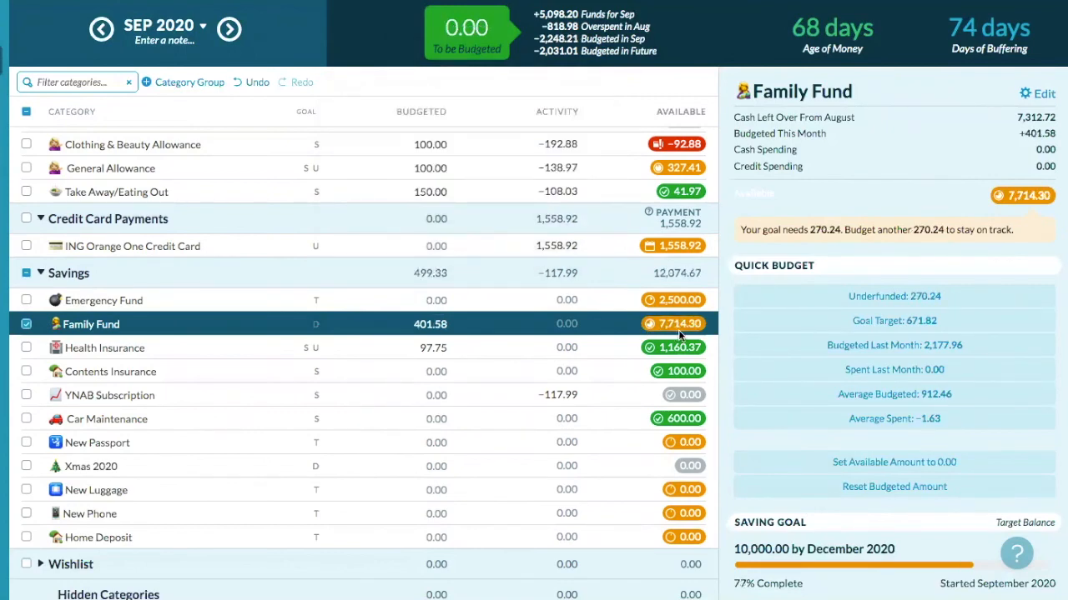
# - Review Family Fund's saving goal, then deselect it to show 0.00 To be Budgeted and 15,006.21 available
pyautogui.scroll(-3, 841, 472)
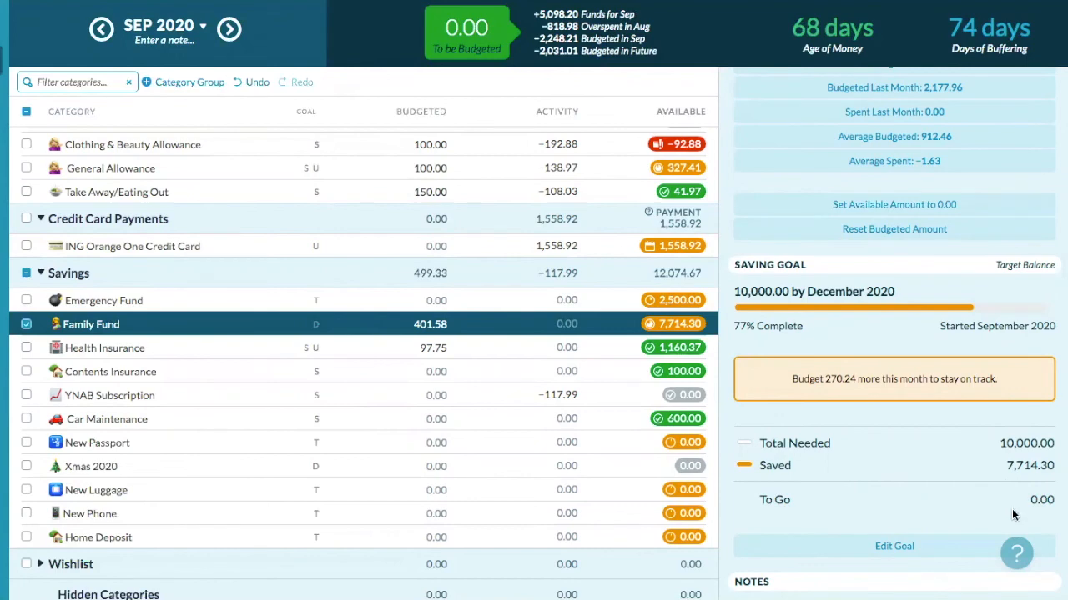
pyautogui.scroll(1, 940, 421)
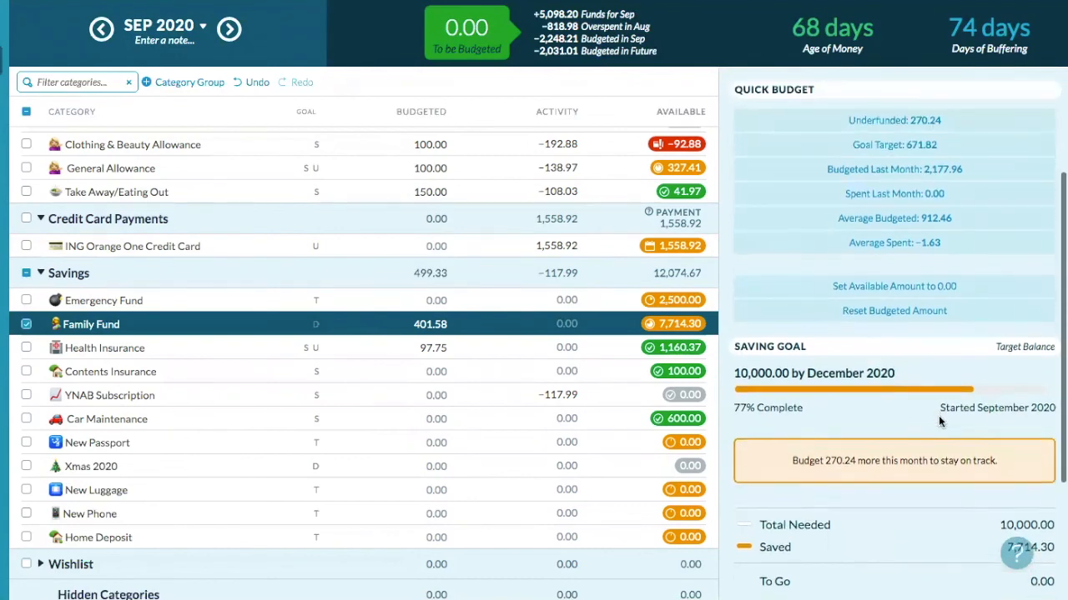
pyautogui.scroll(-2, 943, 450)
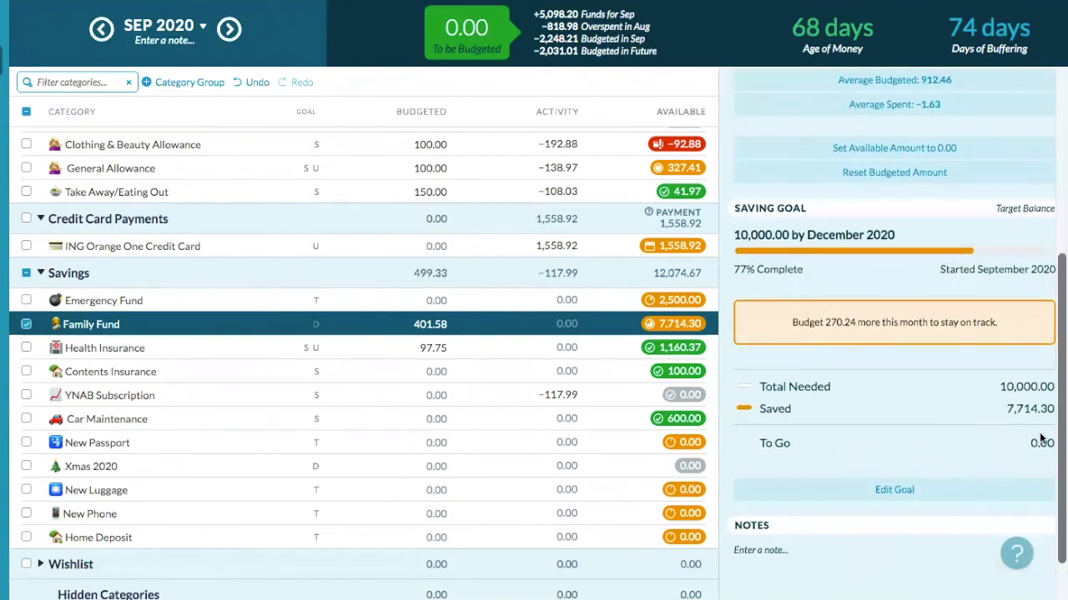
pyautogui.scroll(-1, 913, 432)
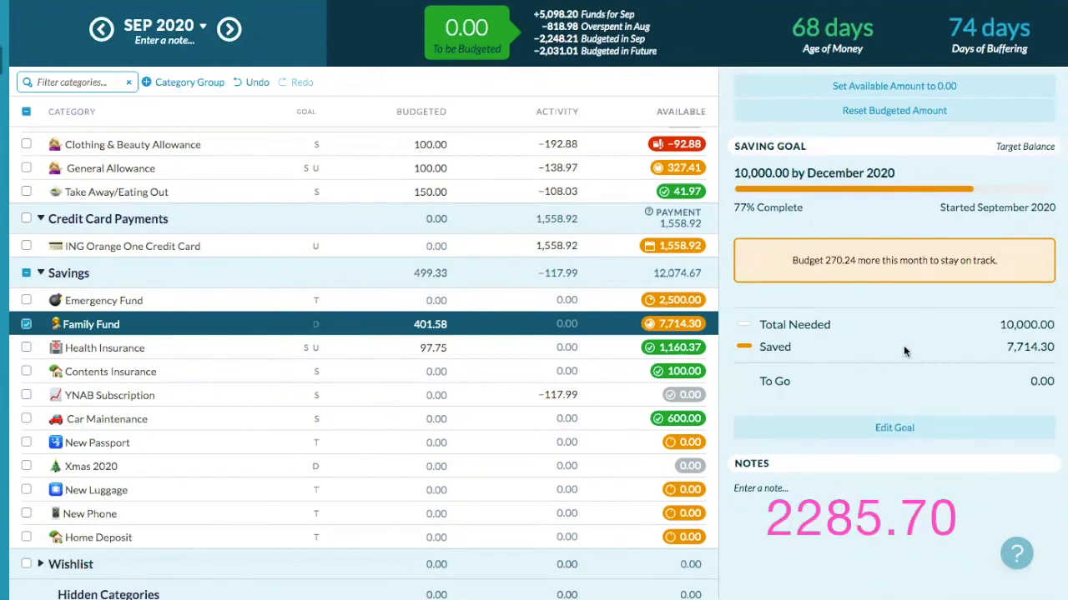
pyautogui.click(27, 326)
pyautogui.scroll(3, 115, 285)
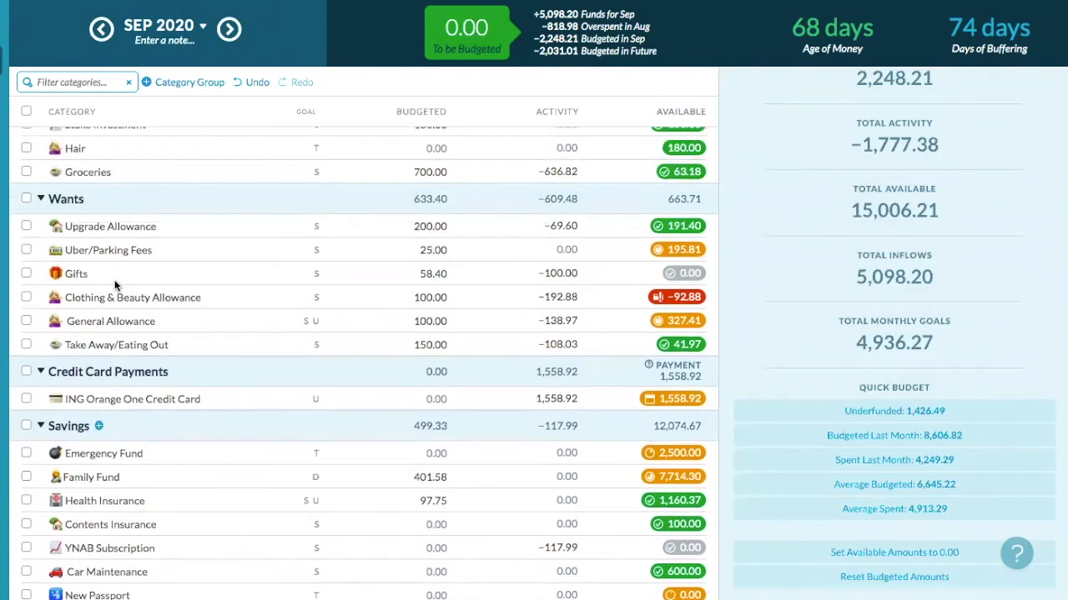
pyautogui.scroll(-2, 117, 285)
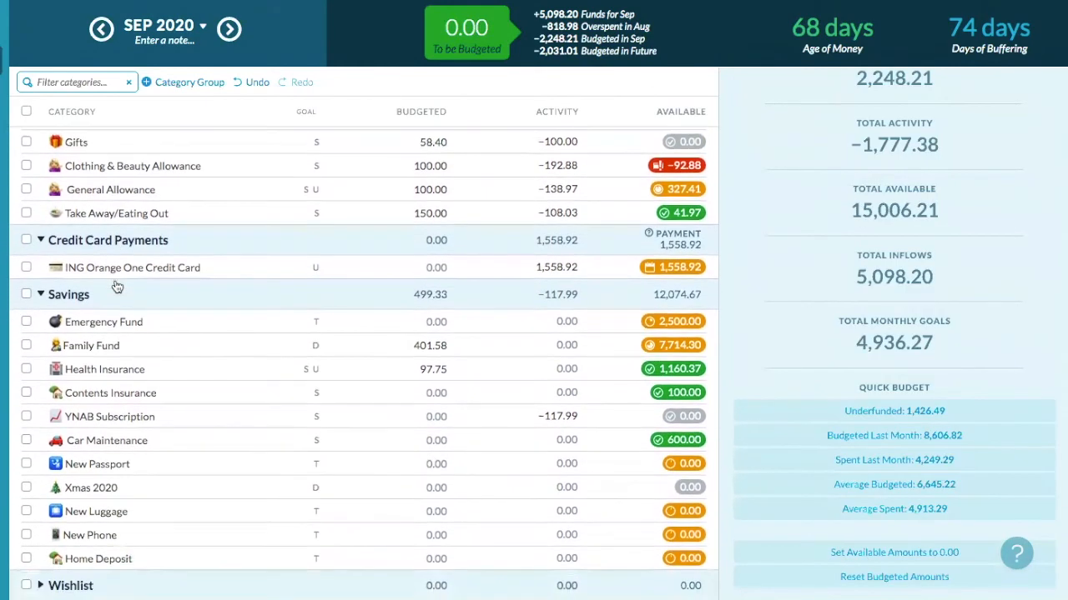
pyautogui.scroll(5, 115, 279)
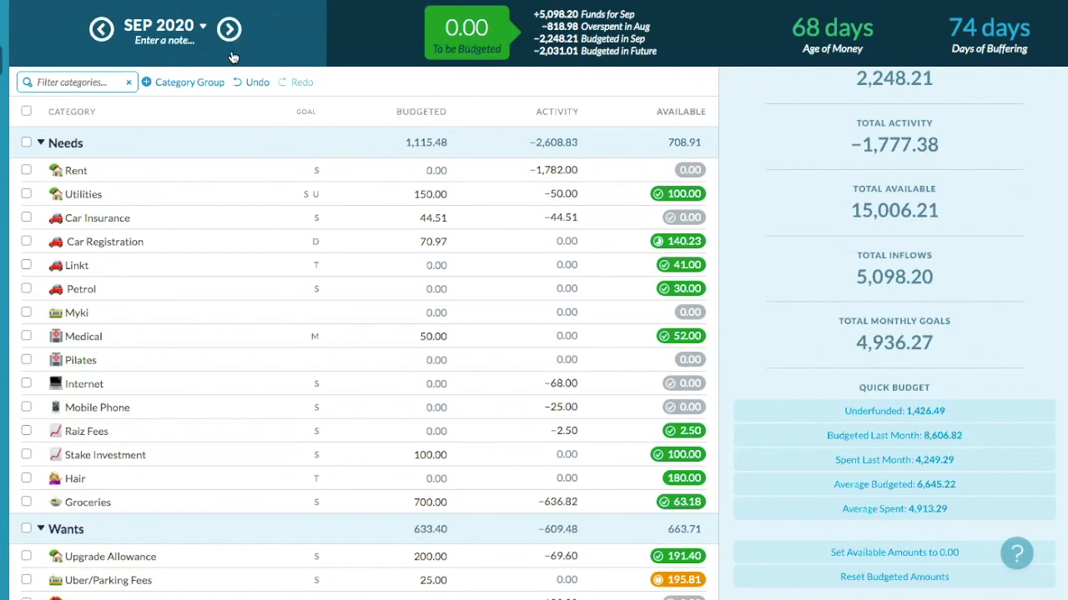
pyautogui.click(25, 143)
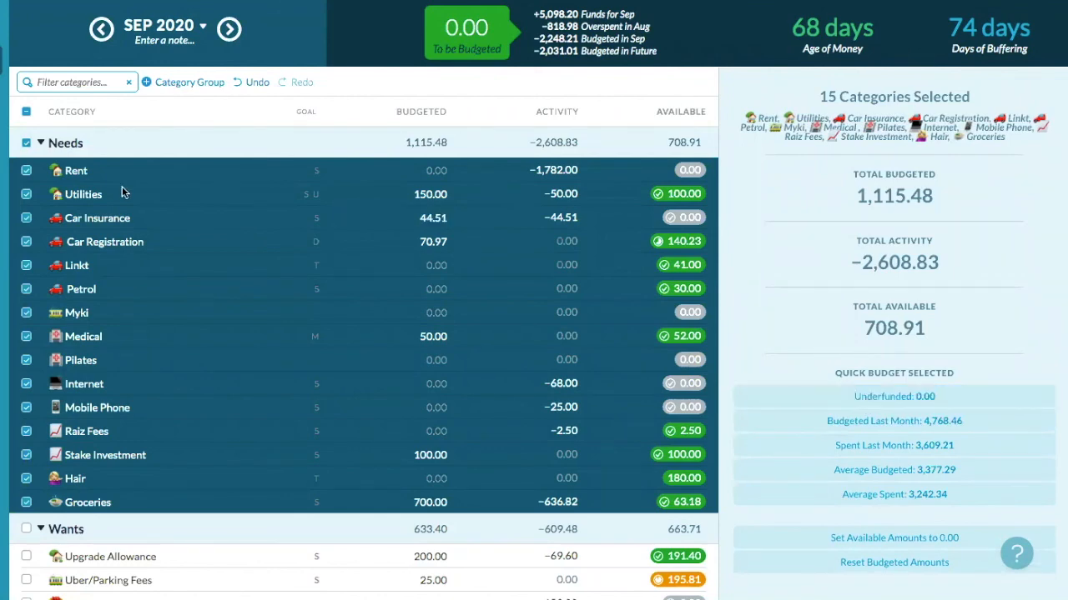
pyautogui.click(26, 143)
pyautogui.scroll(-4, 90, 289)
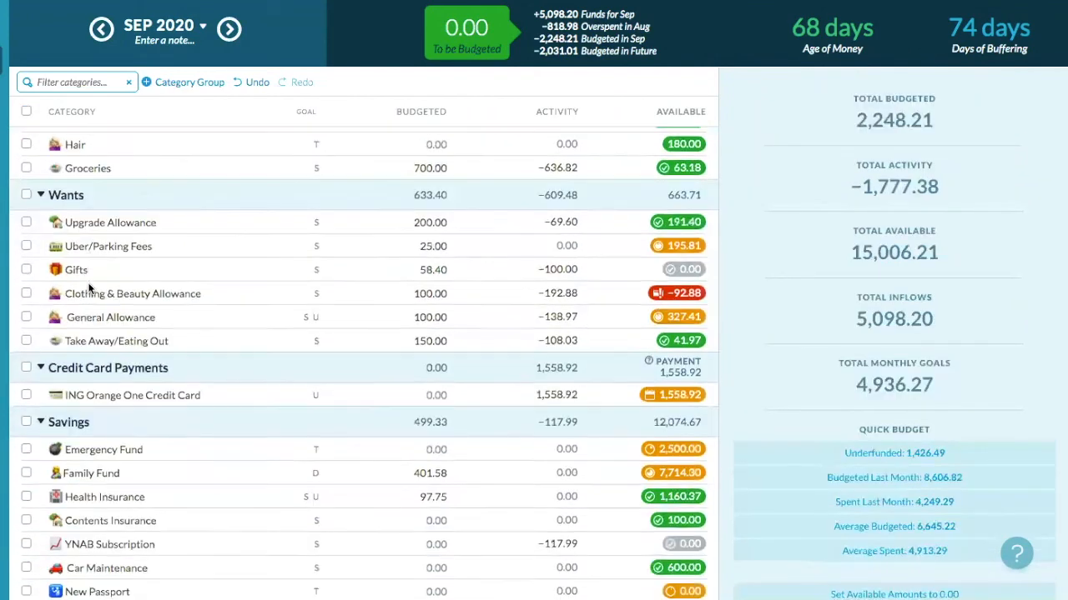
pyautogui.click(26, 189)
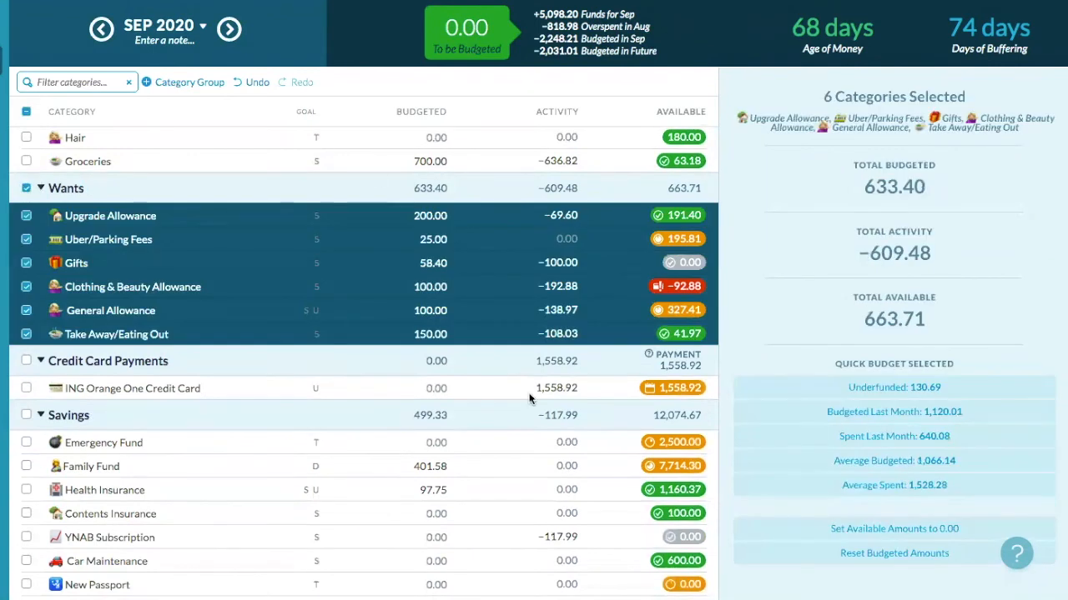
pyautogui.click(897, 388)
pyautogui.click(26, 190)
pyautogui.scroll(-3, 51, 267)
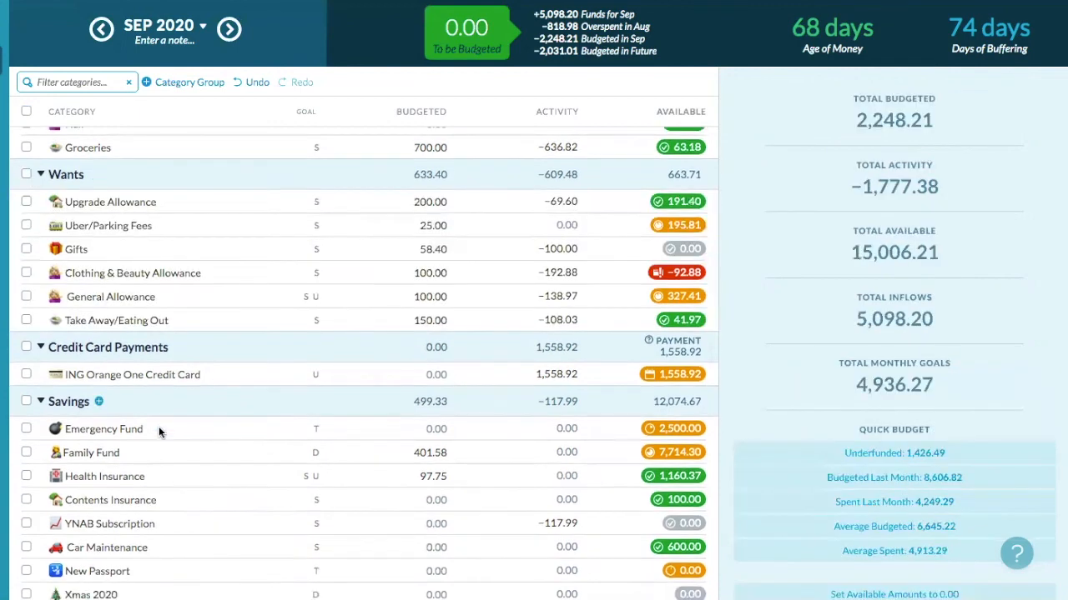
pyautogui.click(25, 266)
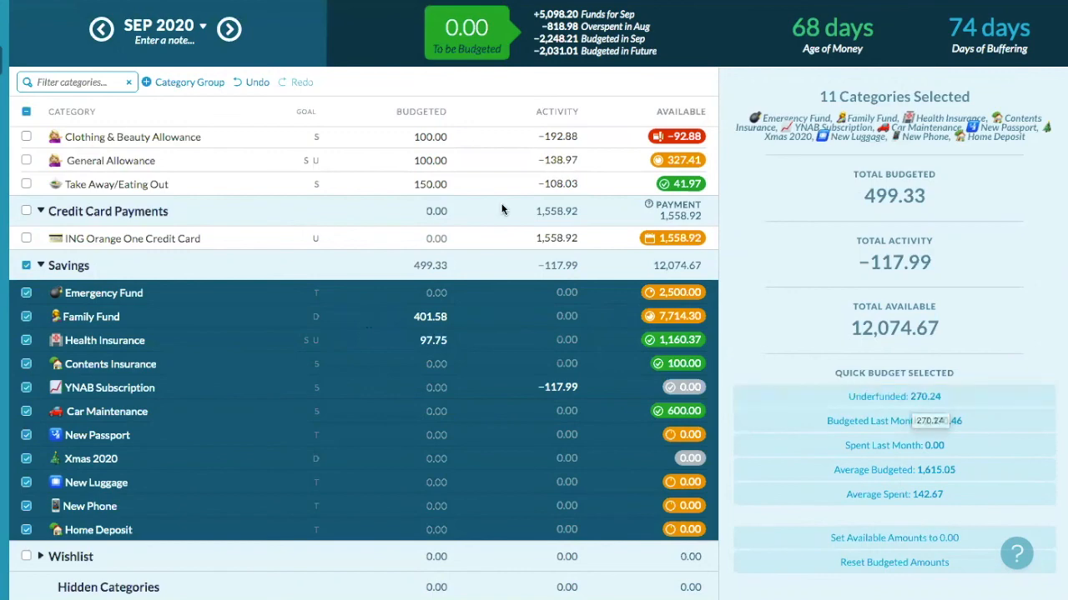
pyautogui.click(28, 265)
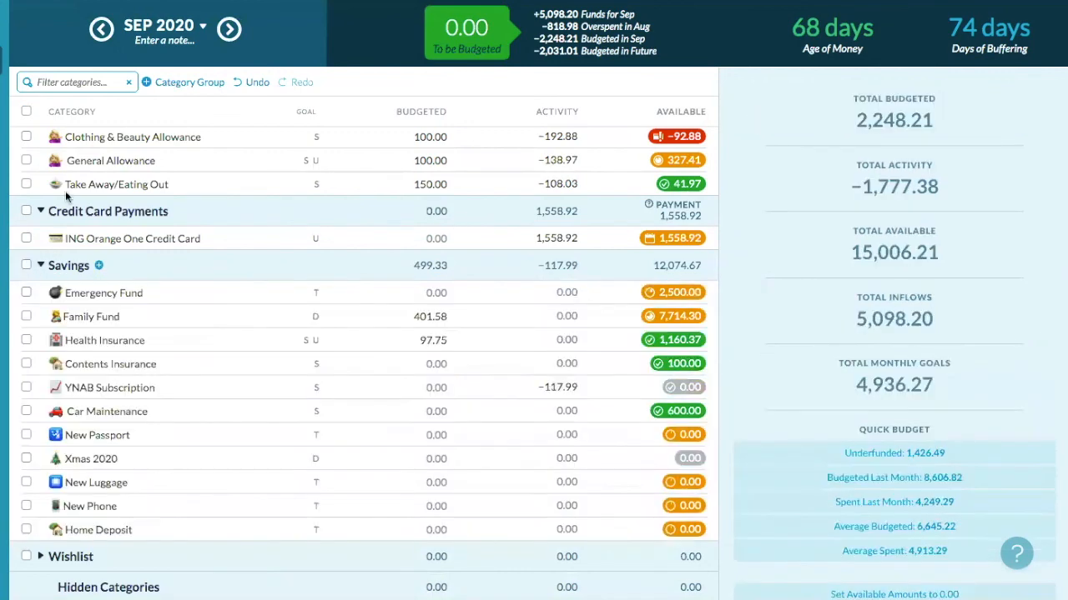
pyautogui.scroll(6, 73, 187)
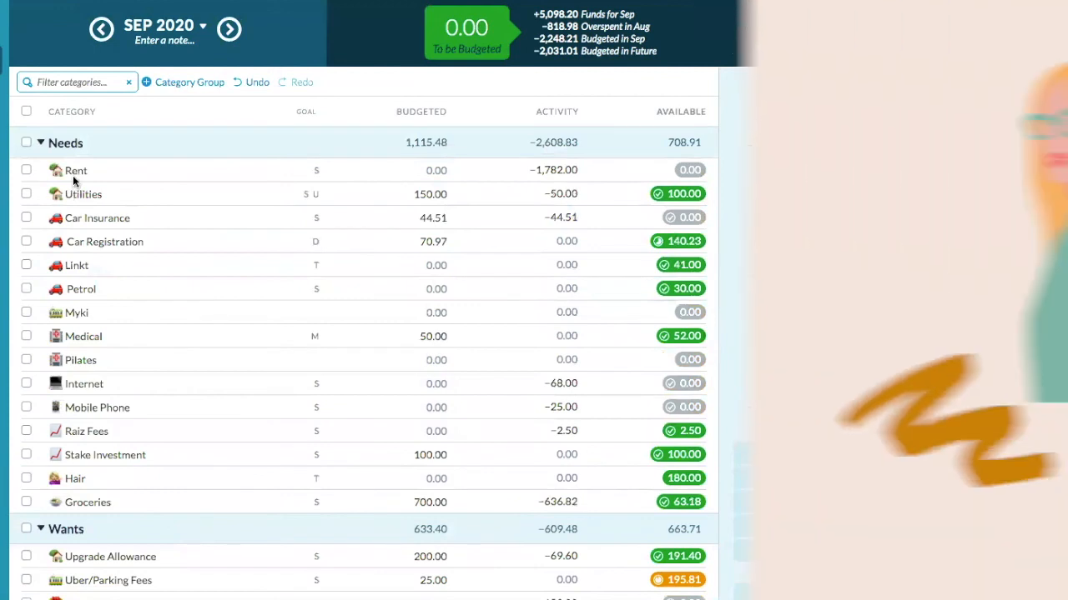